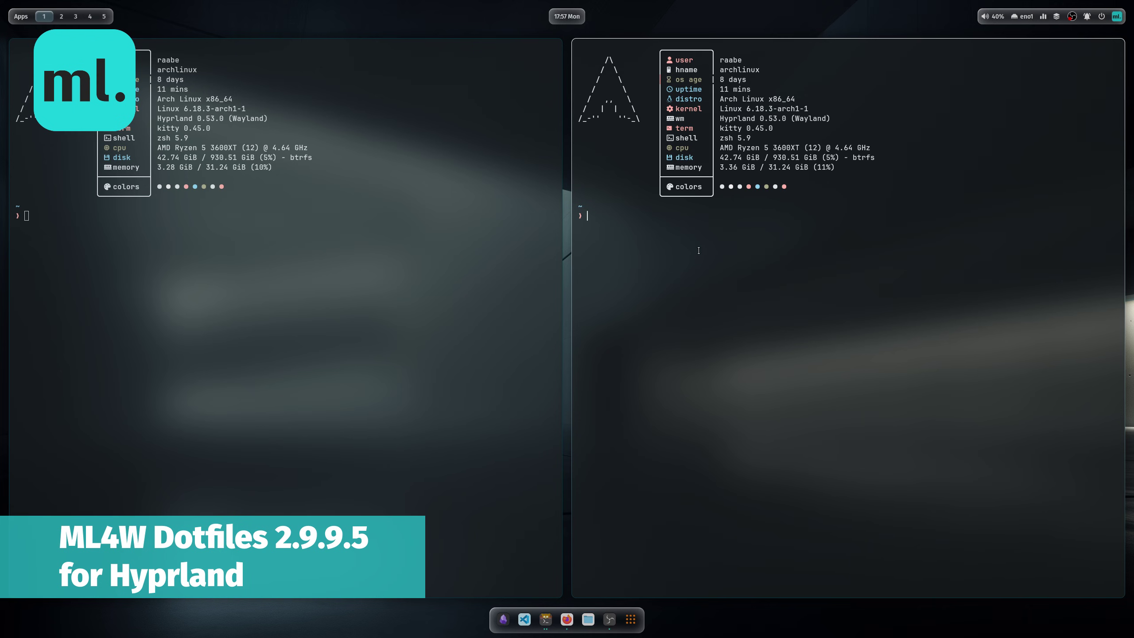
# - Open a Files window with Super+E, tiled beside the terminals
pyautogui.press('super+e')
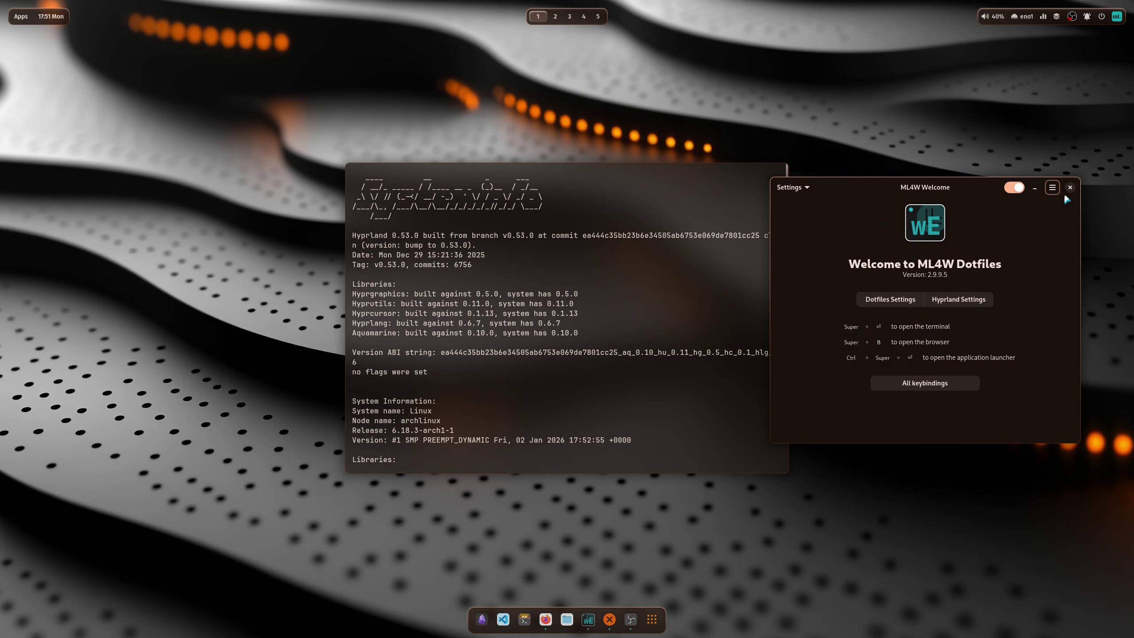
# - Close the ML4W welcome dialog and switch to workspace 2
pyautogui.click(1071, 185)
pyautogui.press('super+2')
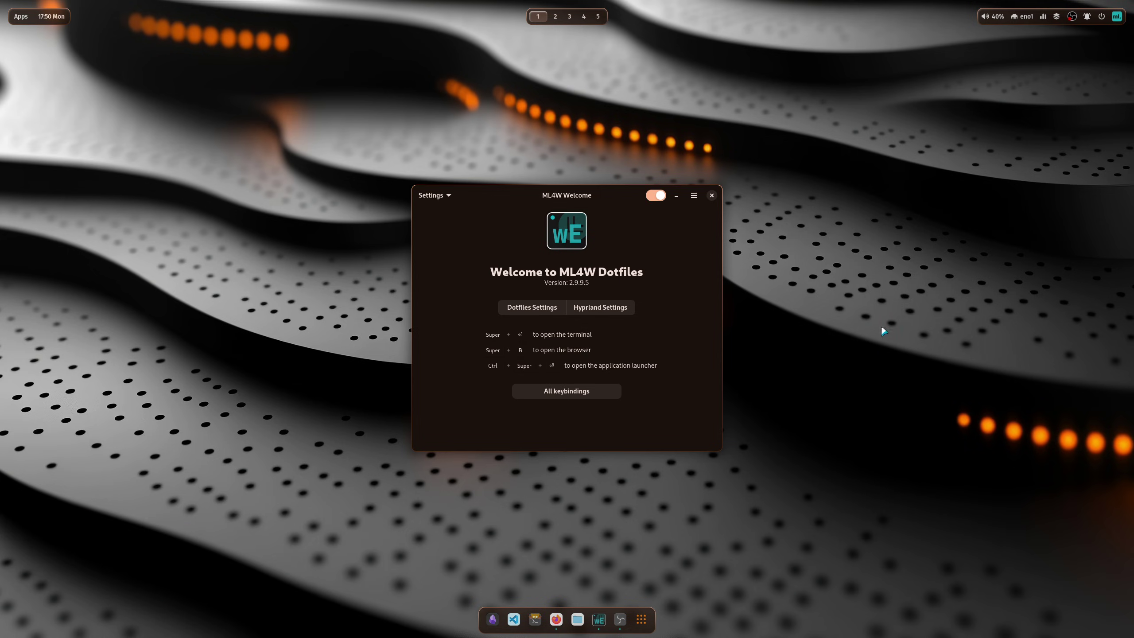
# - Show System Info in a terminal and scroll up to the Hyprland 0.53.0 banner
pyautogui.click(693, 196)
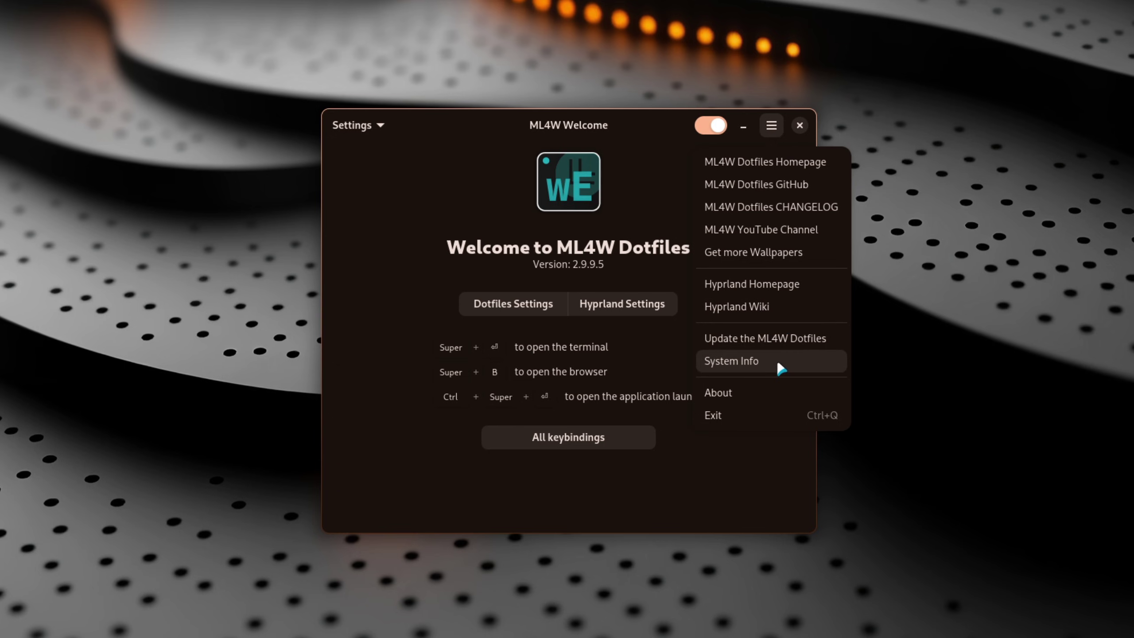
pyautogui.click(779, 364)
pyautogui.scroll(13, 557, 400)
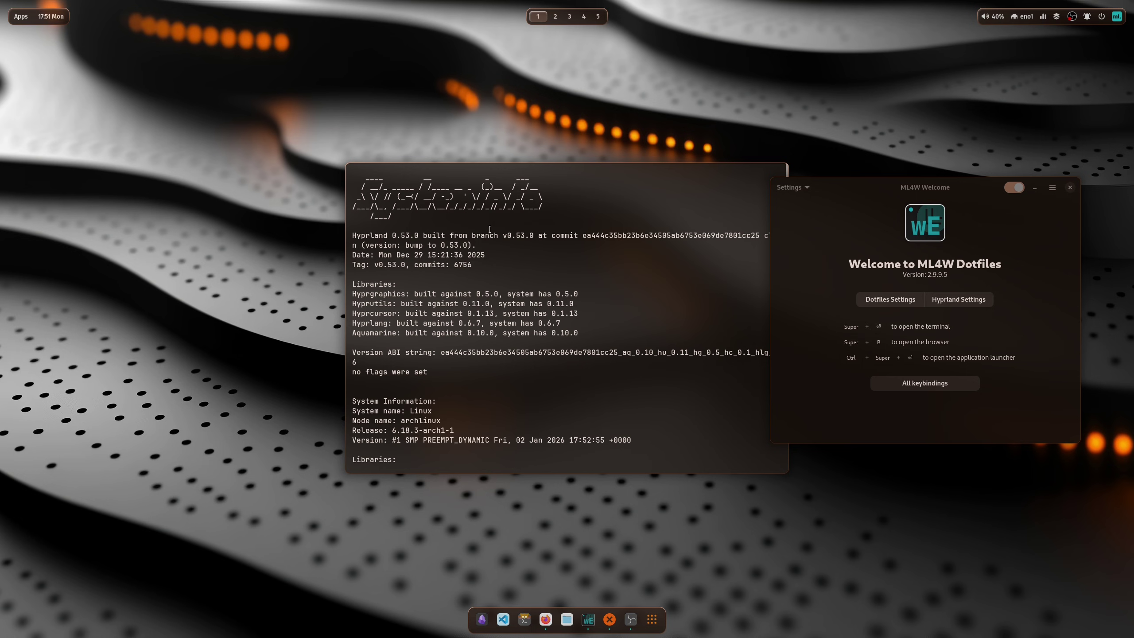
# - Open the Hyprland wiki's Configuring > Window Rules page on workspace 2, then return to workspace 1
pyautogui.press('super+2')
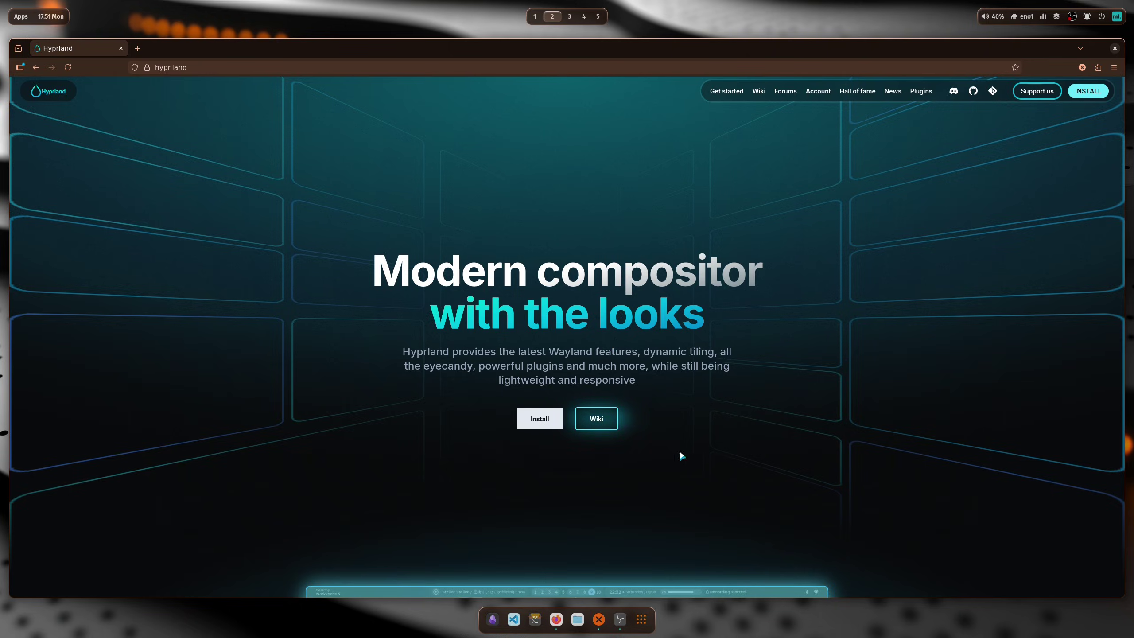
pyautogui.click(599, 420)
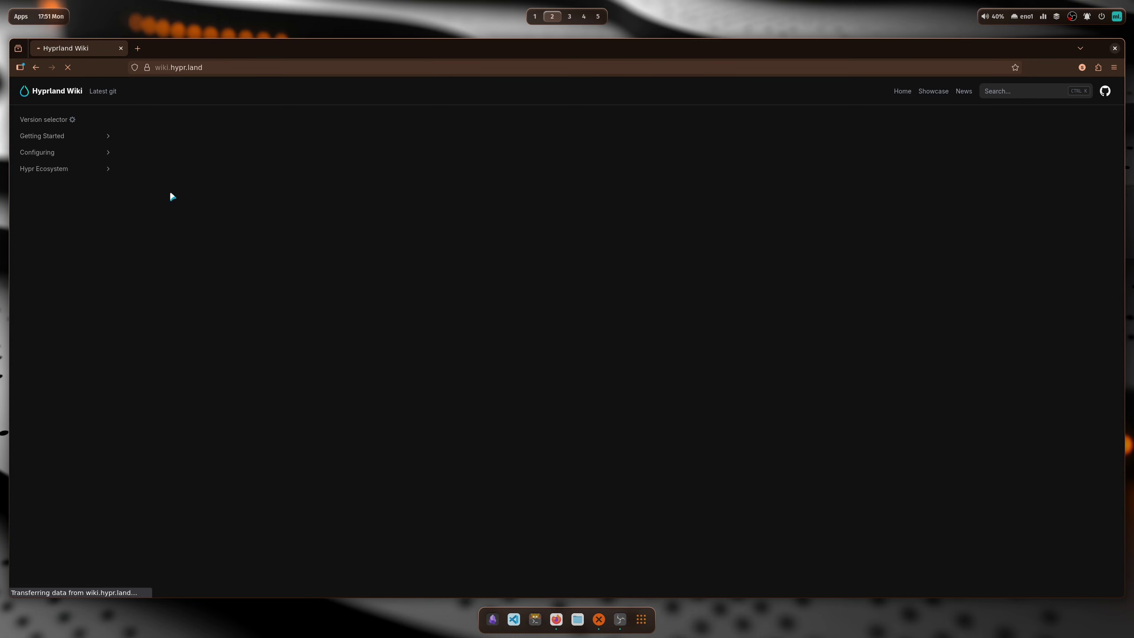
pyautogui.click(65, 158)
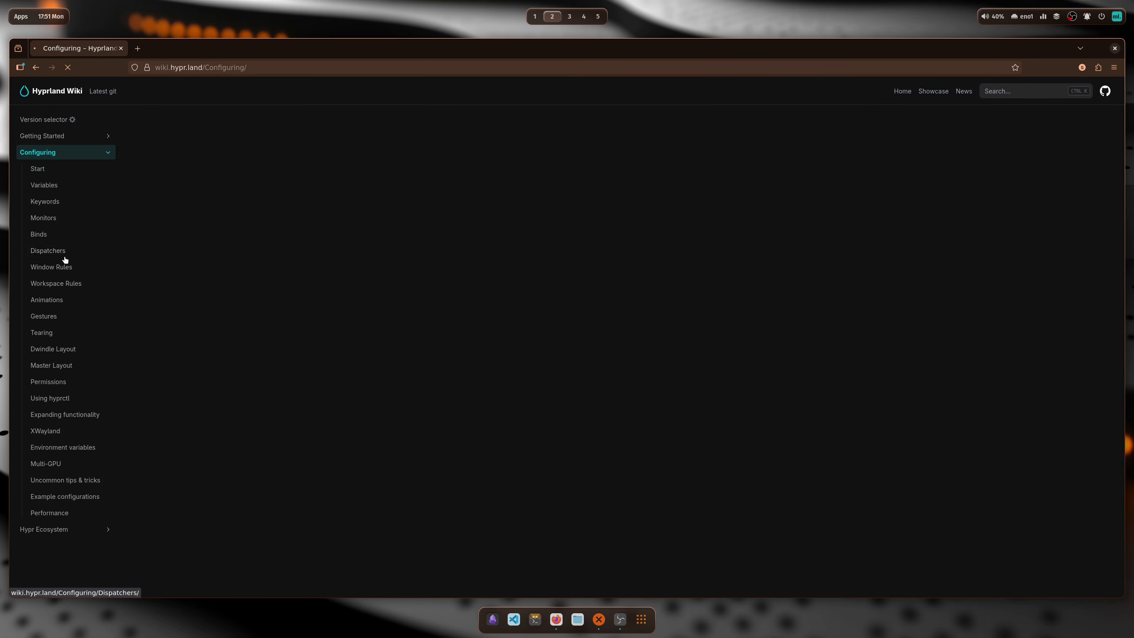
pyautogui.click(66, 267)
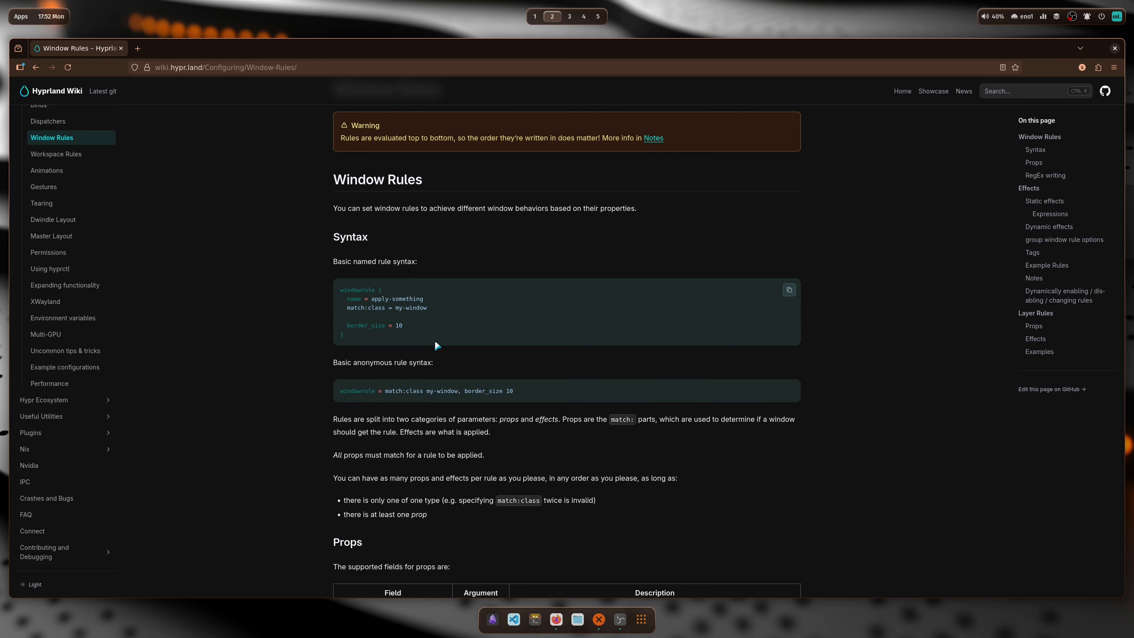
pyautogui.press('super+1')
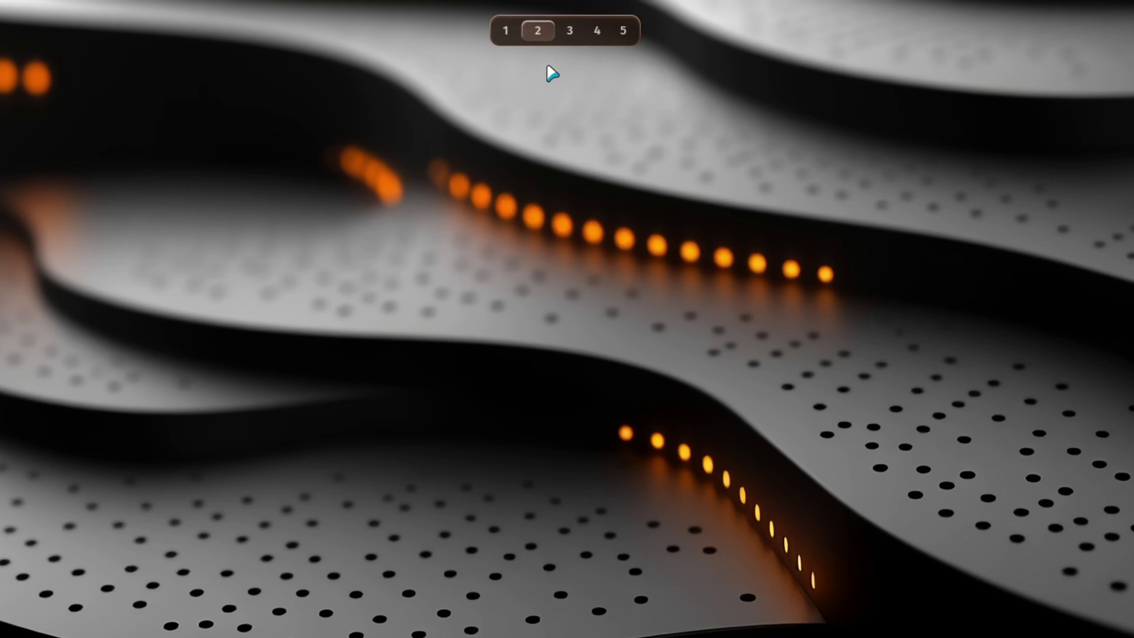
# - Cycle through workspaces 1, 2 and 3, ending back on workspace 1
pyautogui.click(571, 44)
pyautogui.press('super+2')
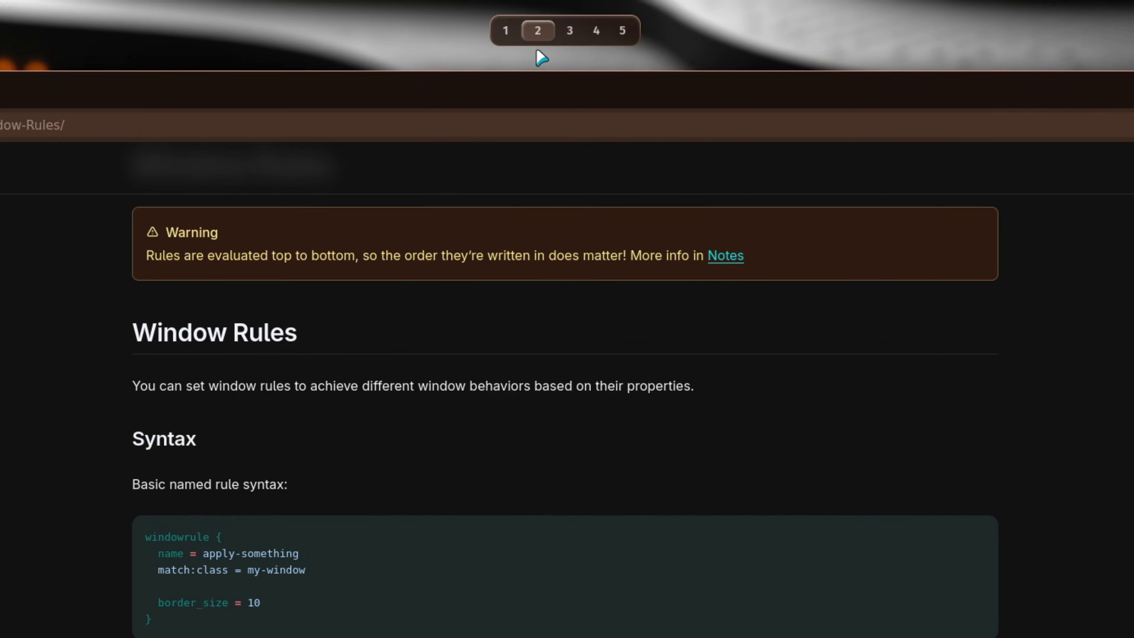
pyautogui.press('super+1')
pyautogui.press('super+2')
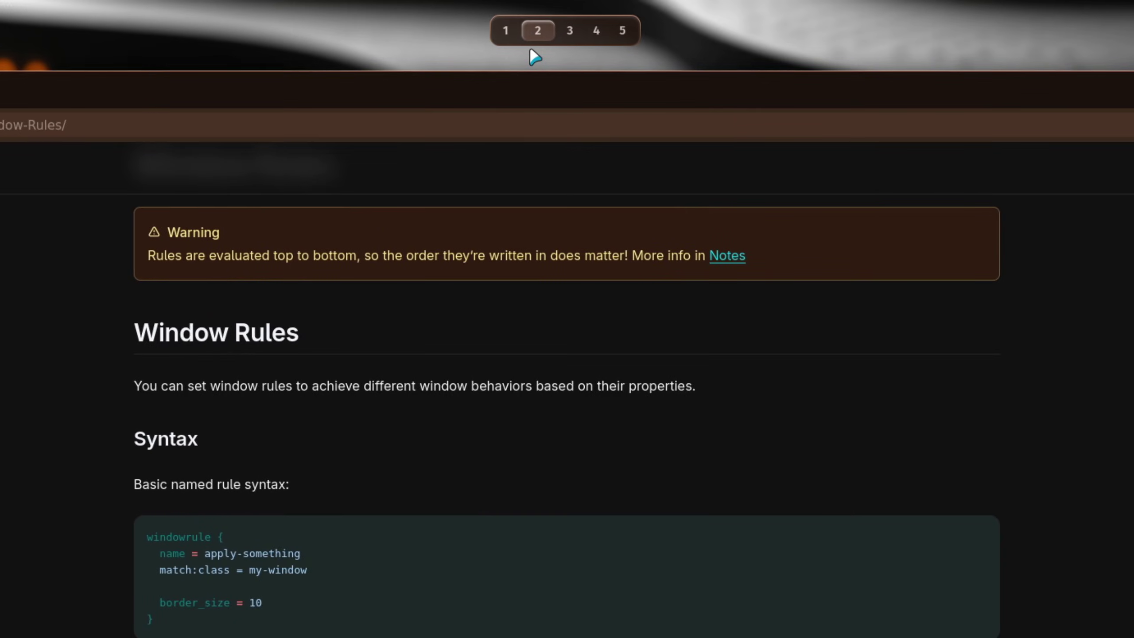
pyautogui.press('super+3')
pyautogui.press('super+1')
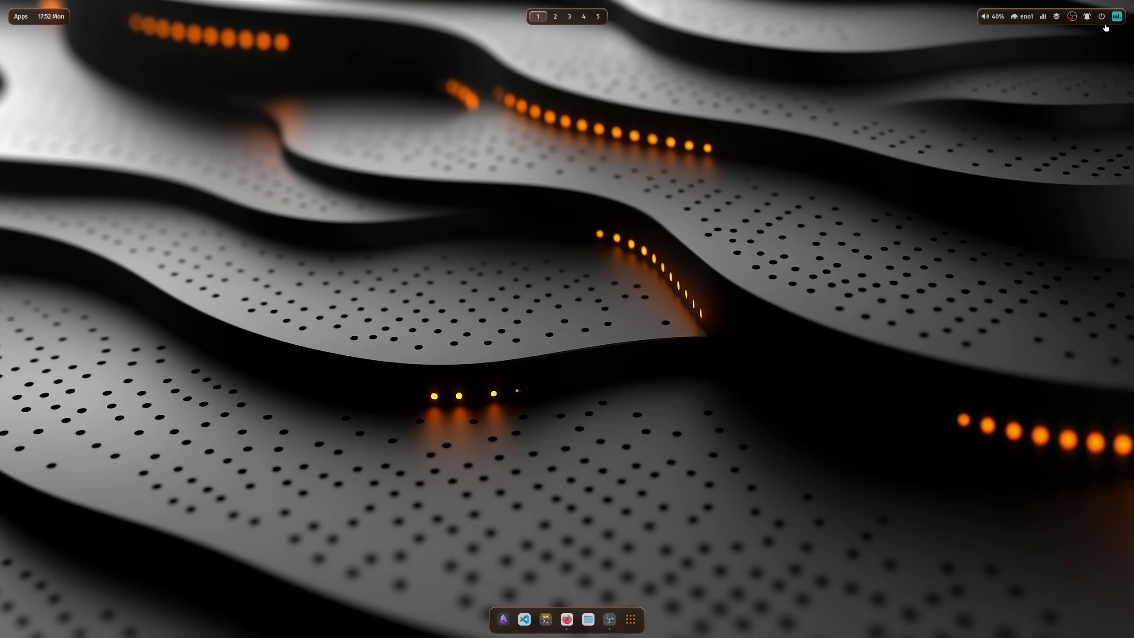
# - Apply the ML4W Glass Waybar theme from the sidebar, searching 'gla'
pyautogui.click(1119, 20)
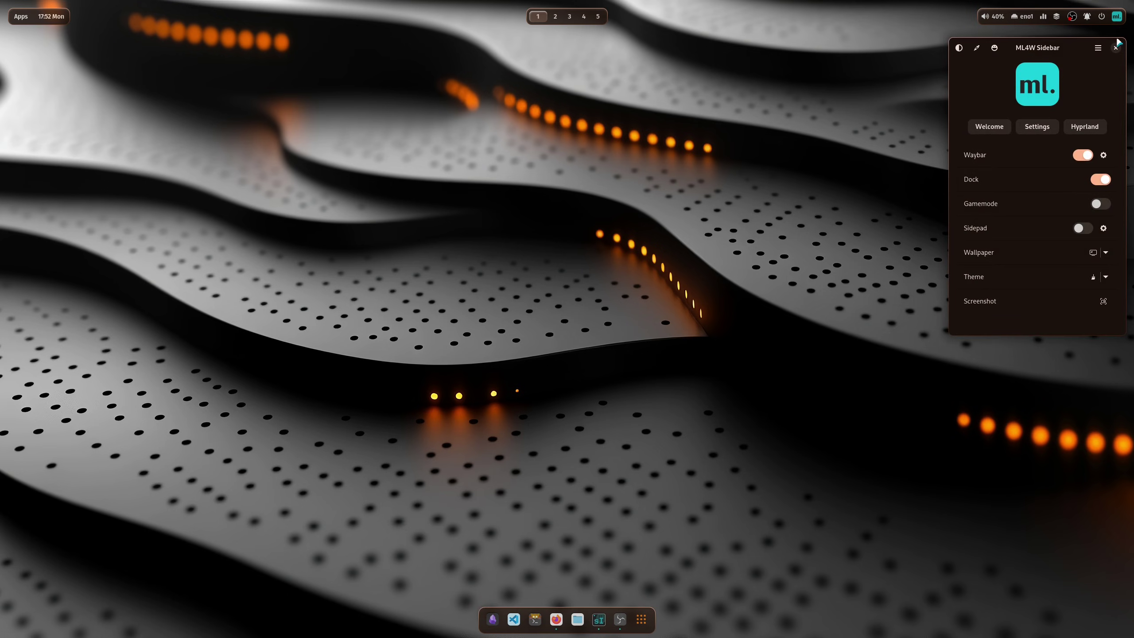
pyautogui.click(1106, 159)
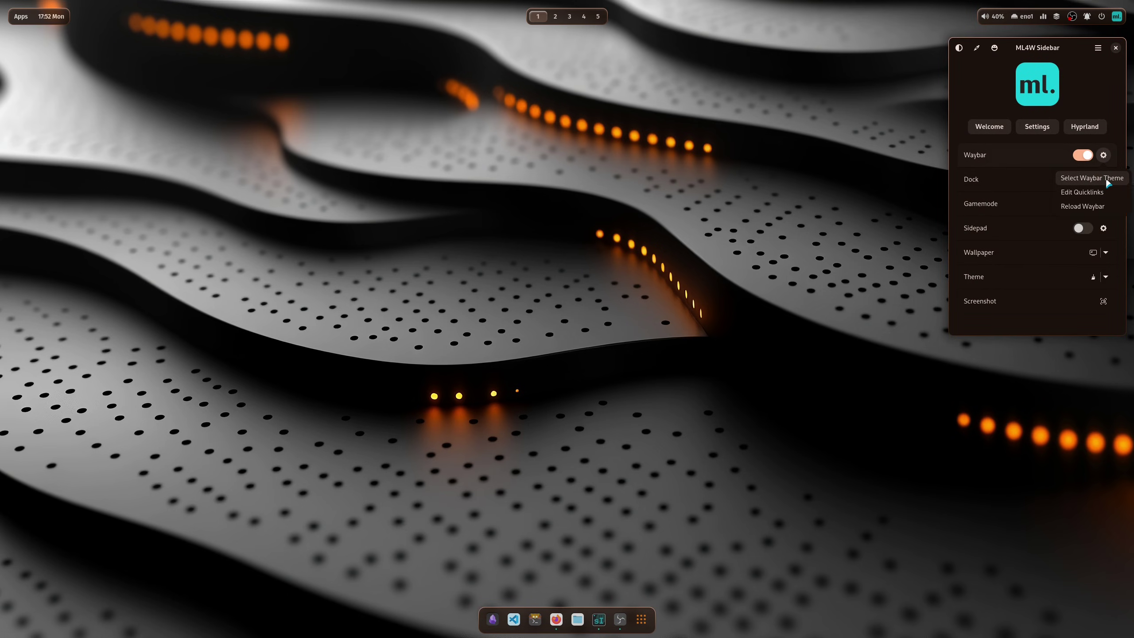
pyautogui.click(1102, 179)
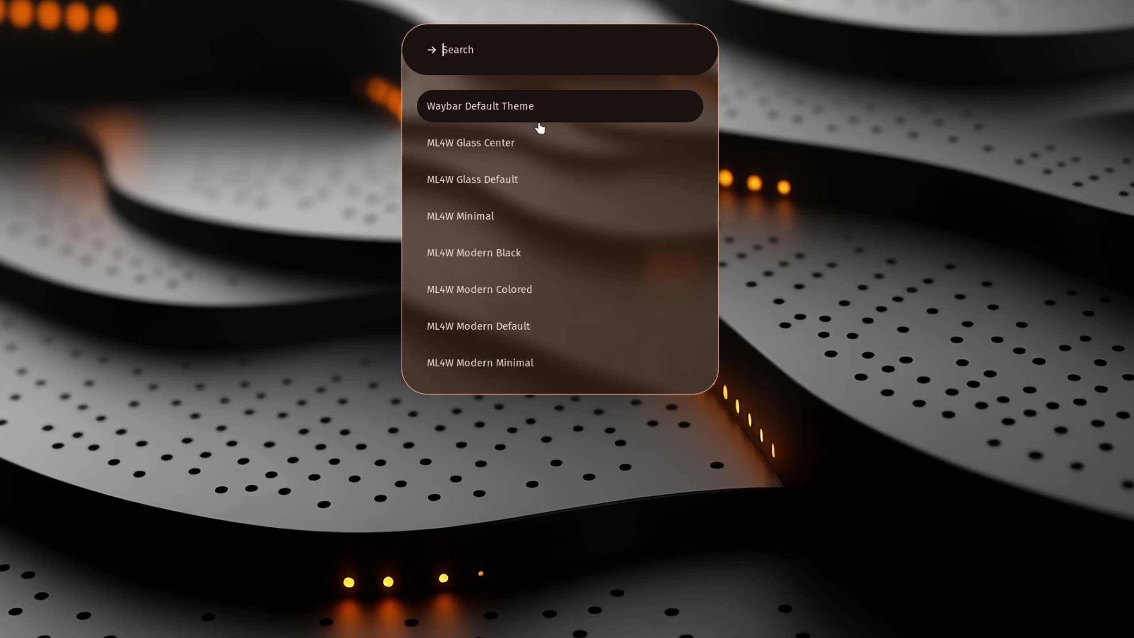
pyautogui.write('gla')
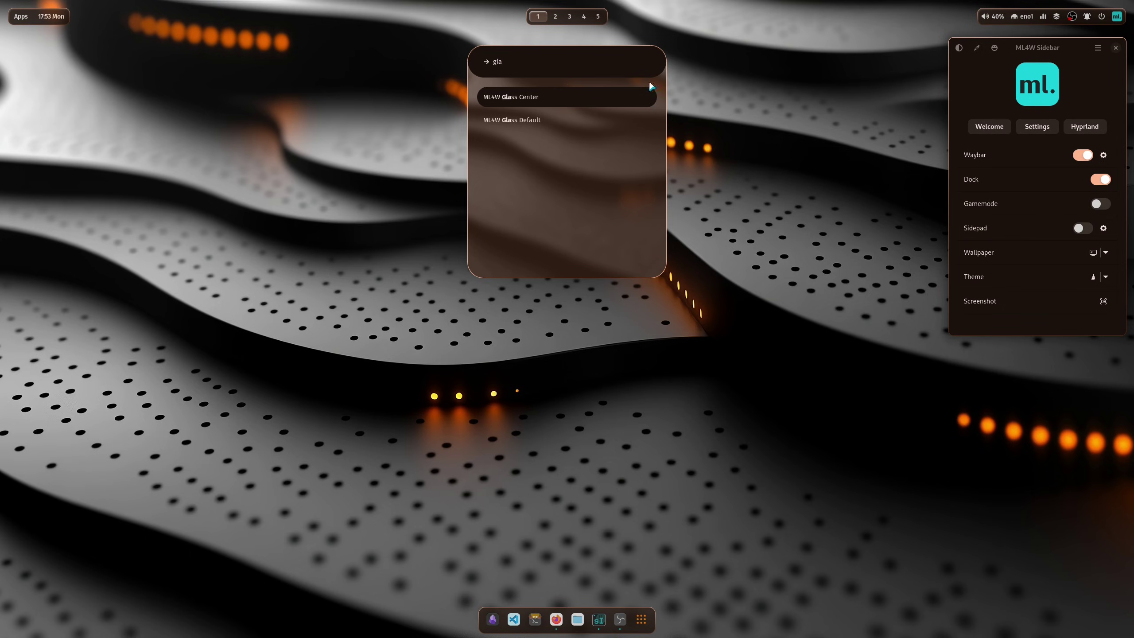
pyautogui.click(540, 121)
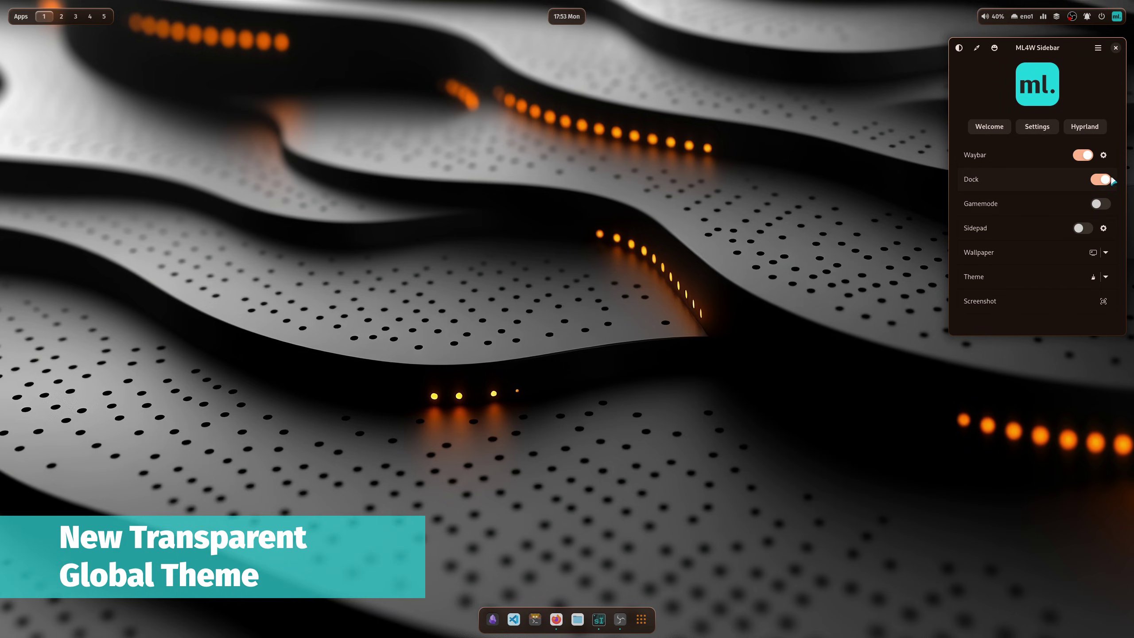
# - Apply the transparent global theme from the sidebar's theme list
pyautogui.click(1093, 277)
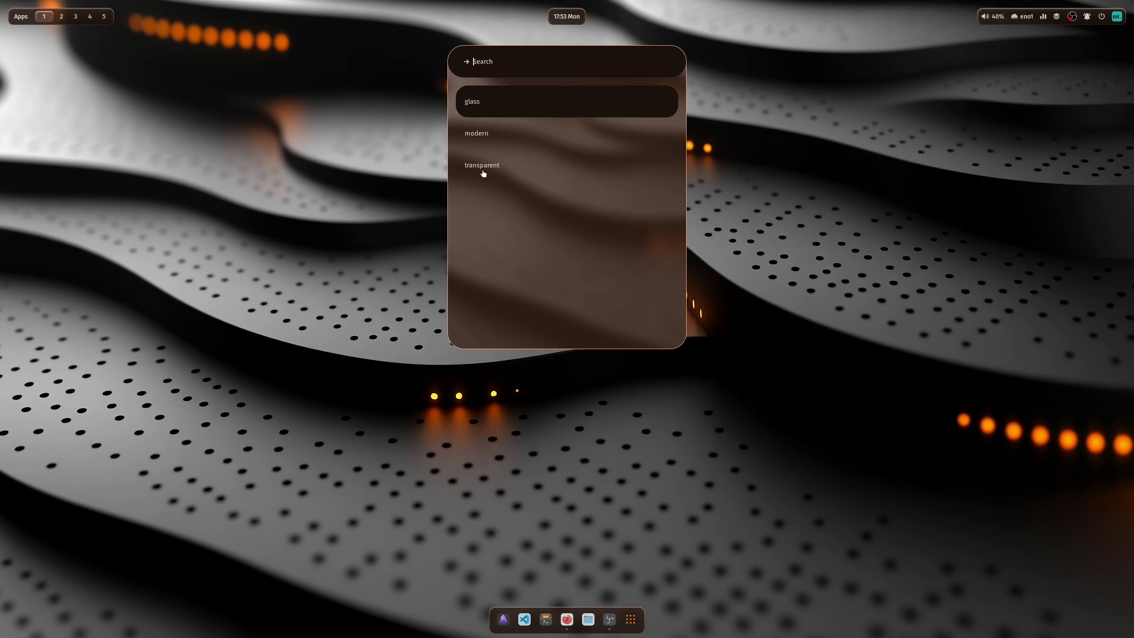
pyautogui.click(436, 216)
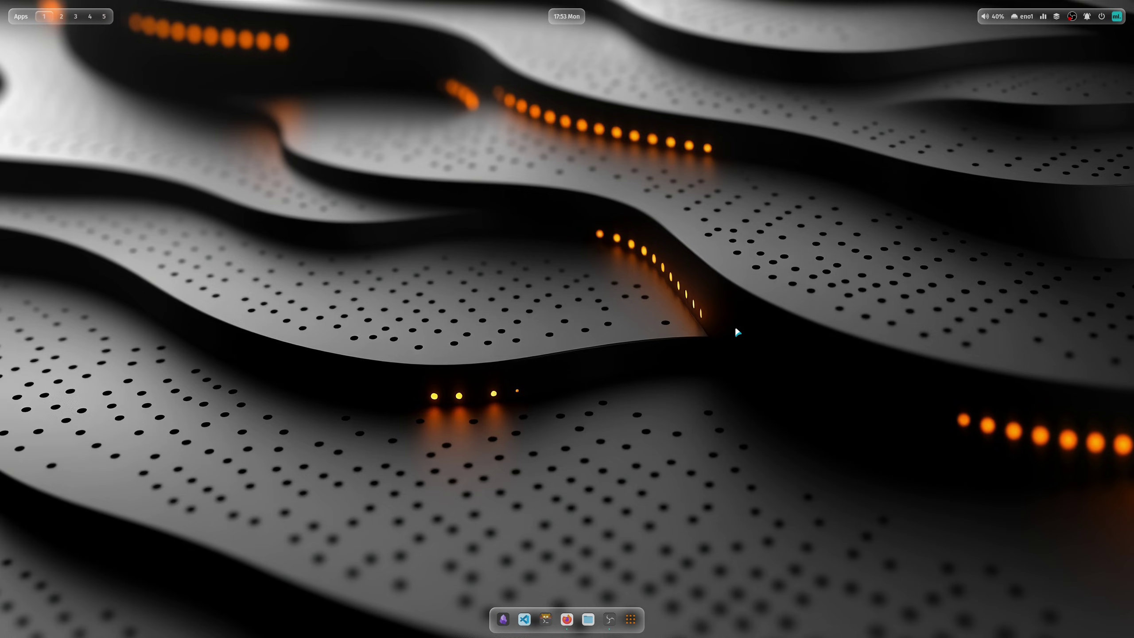
# - Launch Waypaper by searching 'way' and set the dark tower image as wallpaper
pyautogui.press('super+shift+w')
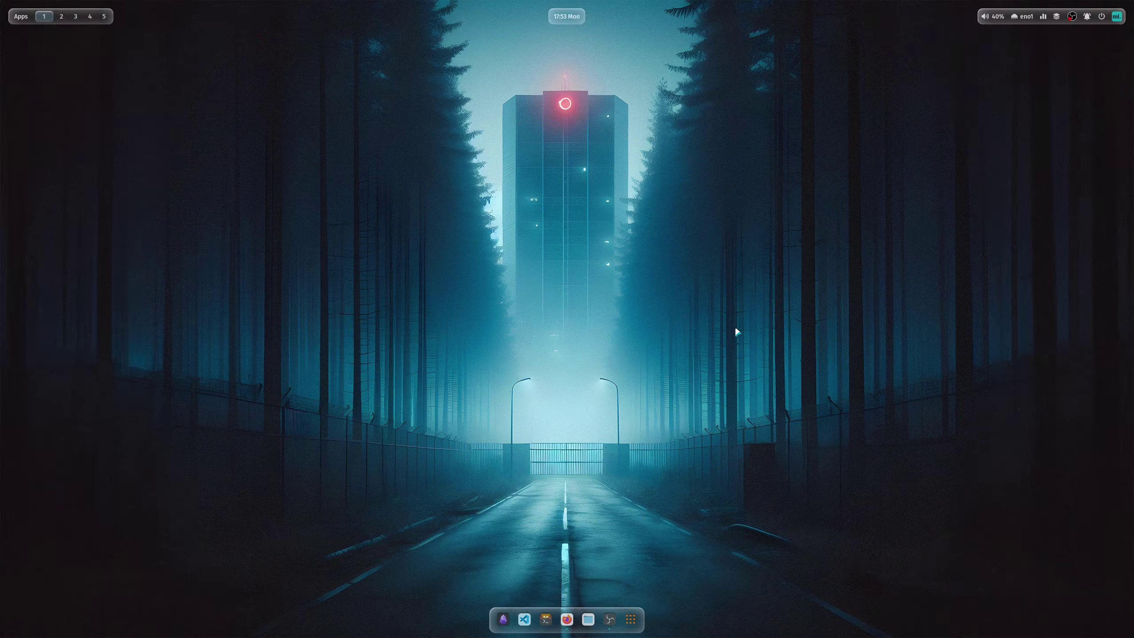
pyautogui.press('super+ctrl+Return')
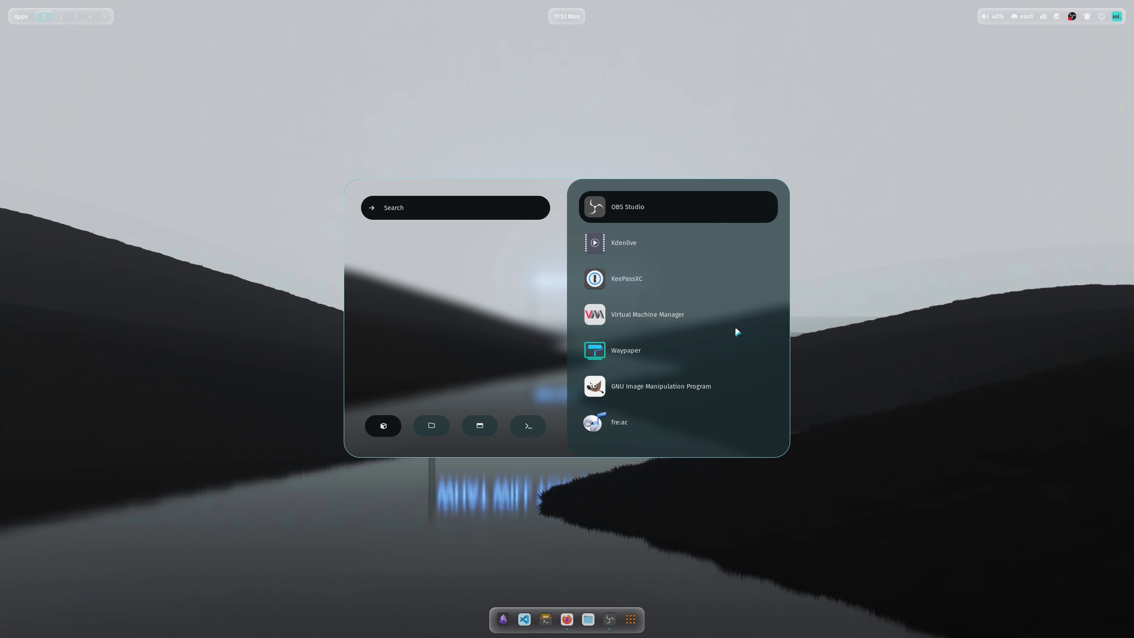
pyautogui.write('way')
pyautogui.press('Return')
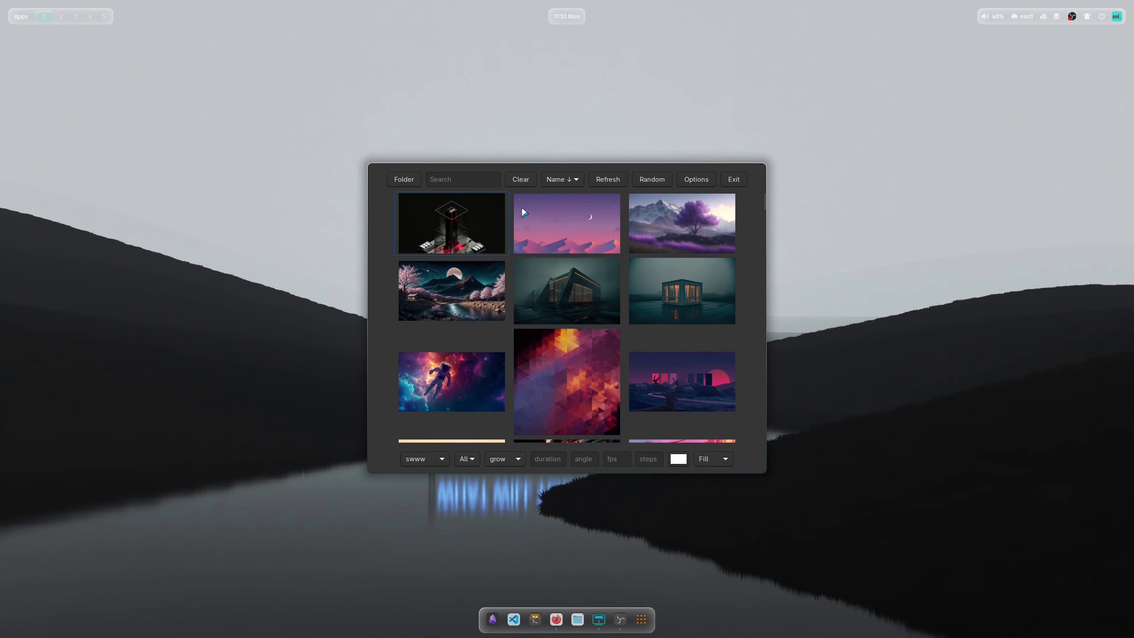
pyautogui.press('Return')
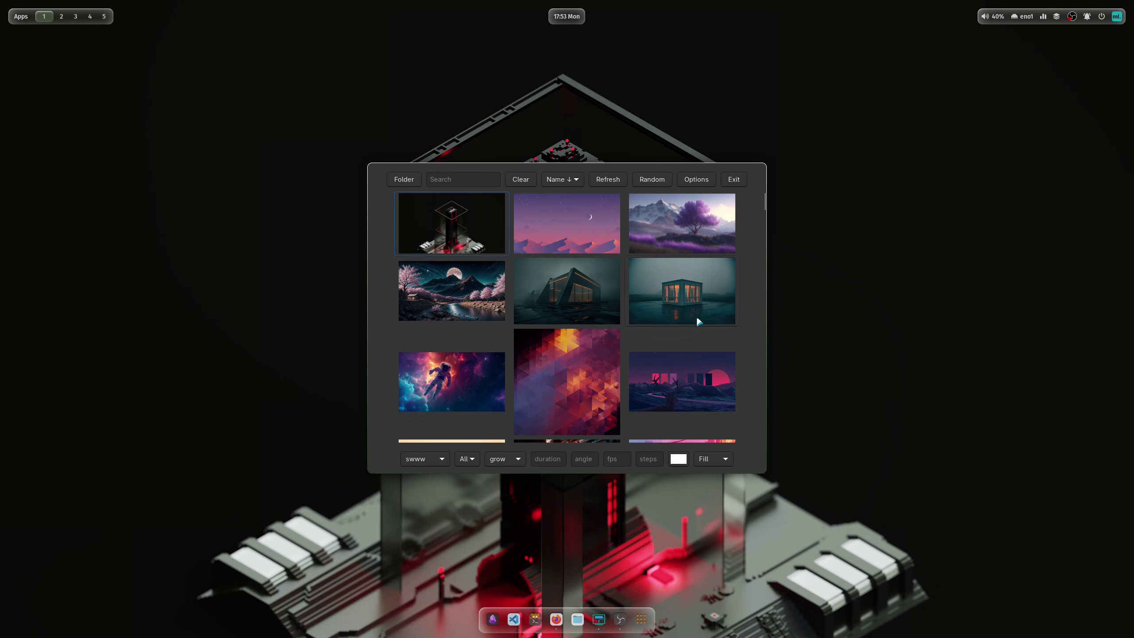
# - Set the glass-bubble image as wallpaper and move the Waypaper window near screen centre
pyautogui.scroll(-5, 684, 326)
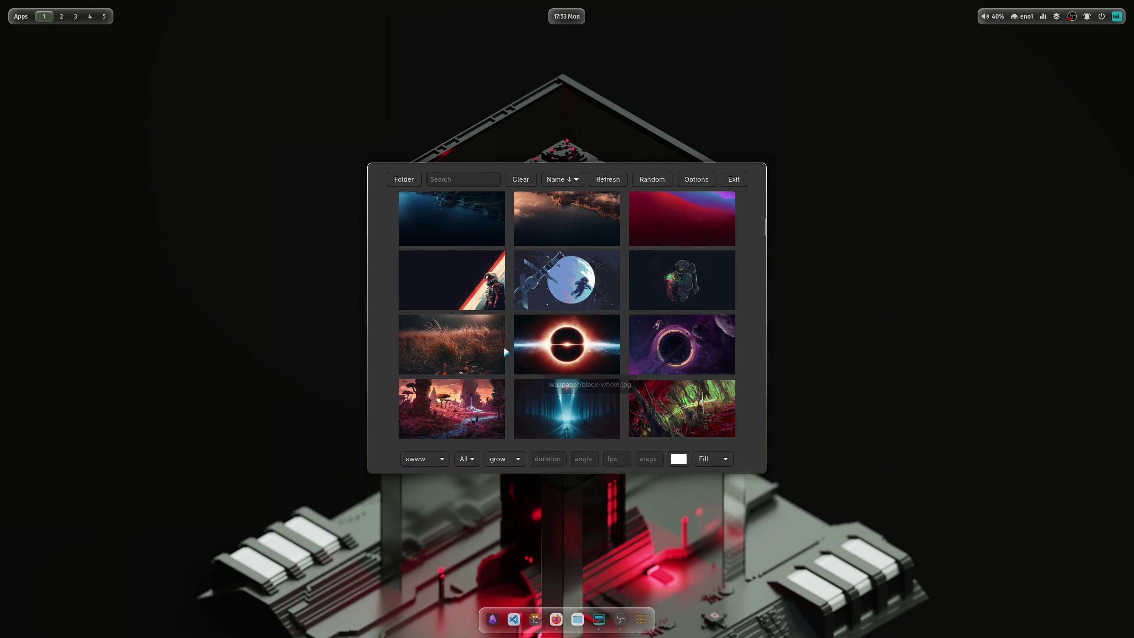
pyautogui.scroll(-10, 590, 362)
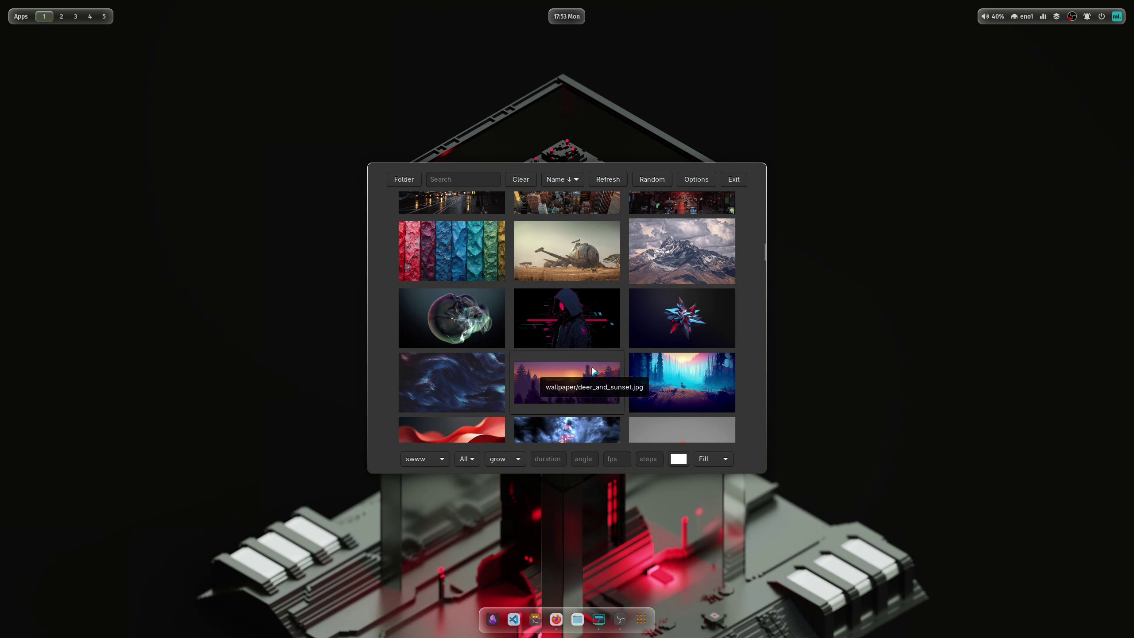
pyautogui.scroll(-1, 561, 361)
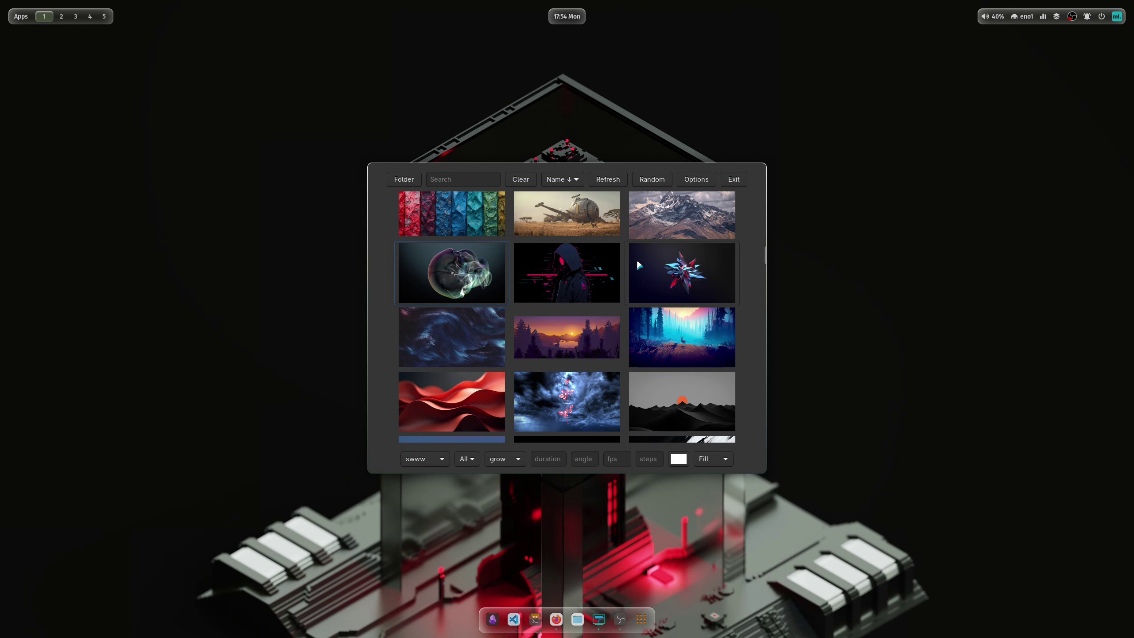
pyautogui.press('Return')
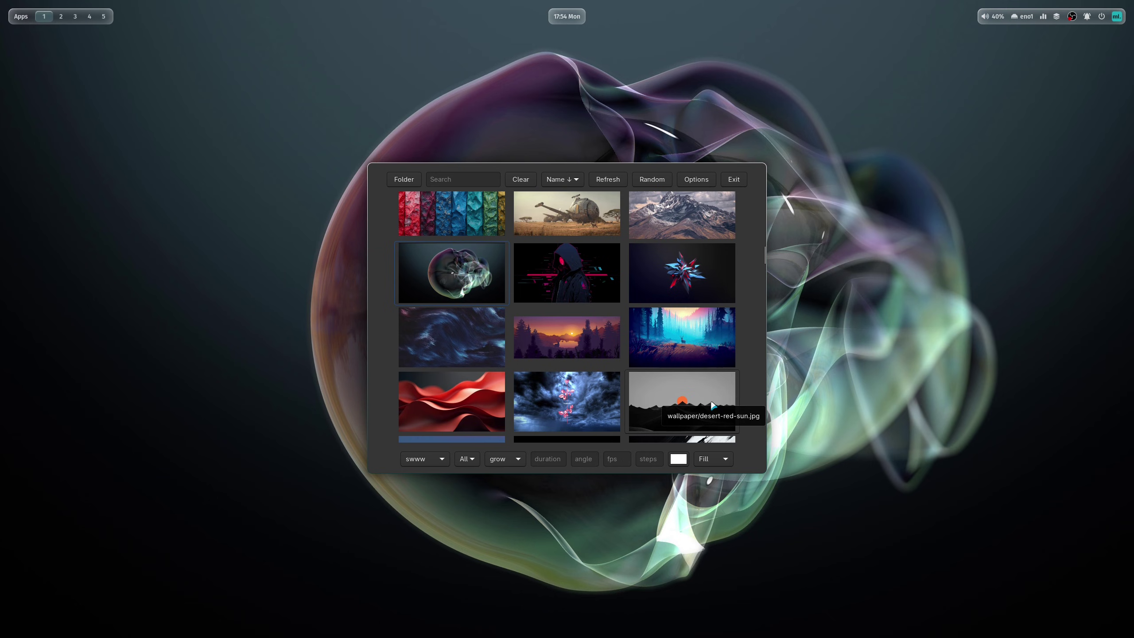
pyautogui.moveTo(746, 342); pyautogui.dragTo(977, 398)
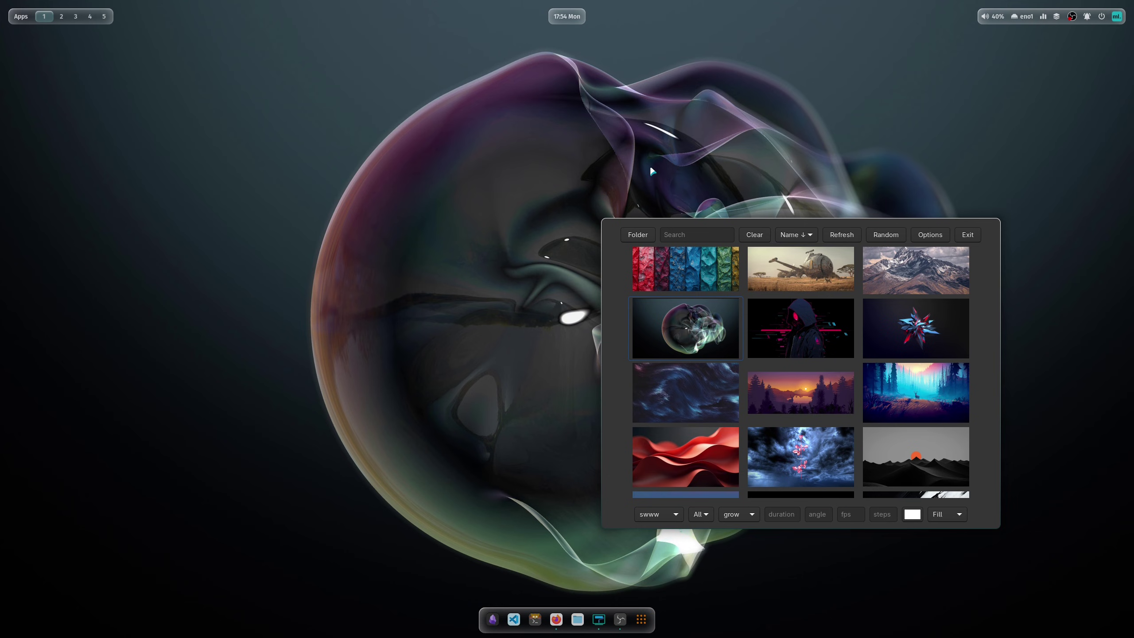
pyautogui.moveTo(615, 376); pyautogui.dragTo(399, 314)
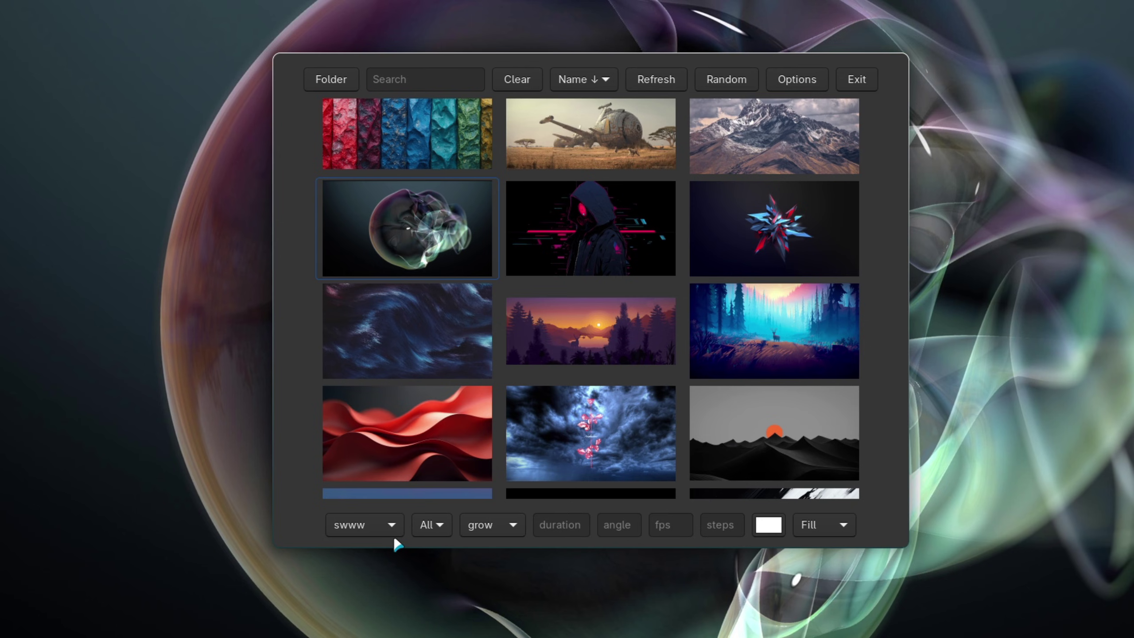
# - Change Waypaper's wallpaper transition from grow to right
pyautogui.click(489, 523)
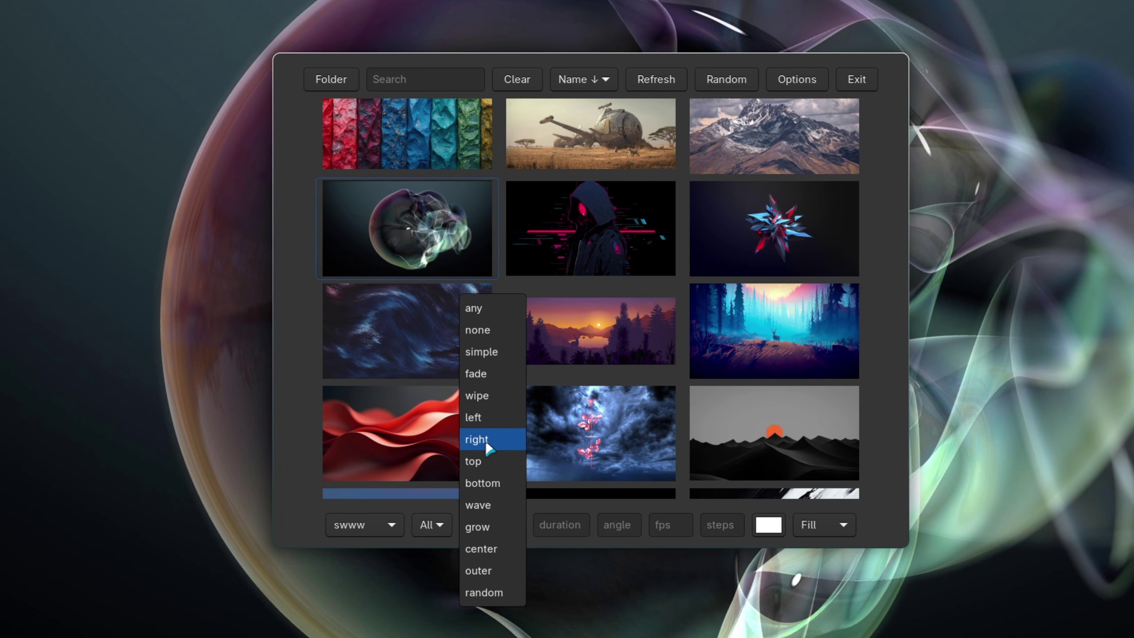
pyautogui.click(497, 440)
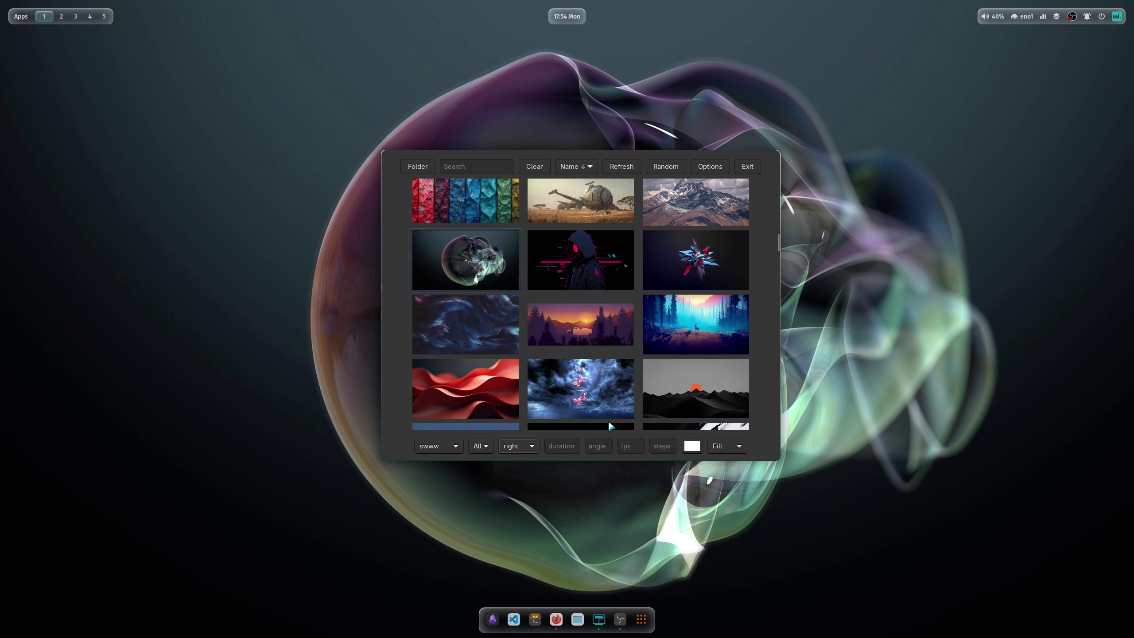
# - Try the red-flower and desert red sun wallpapers, and set the transition back to grow
pyautogui.click(623, 417)
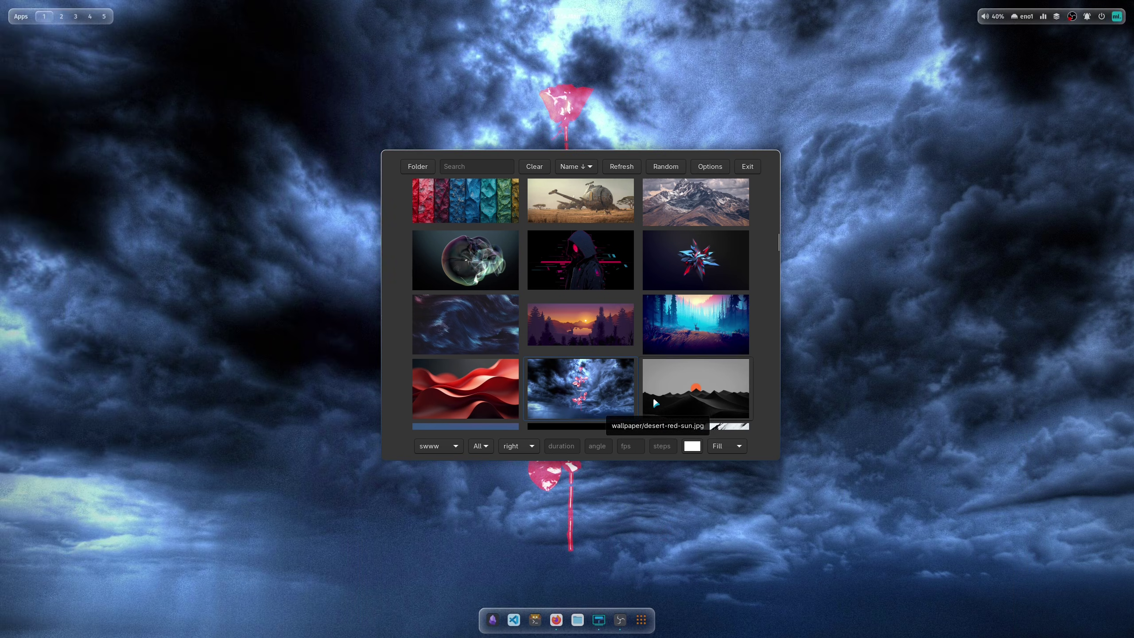
pyautogui.click(705, 396)
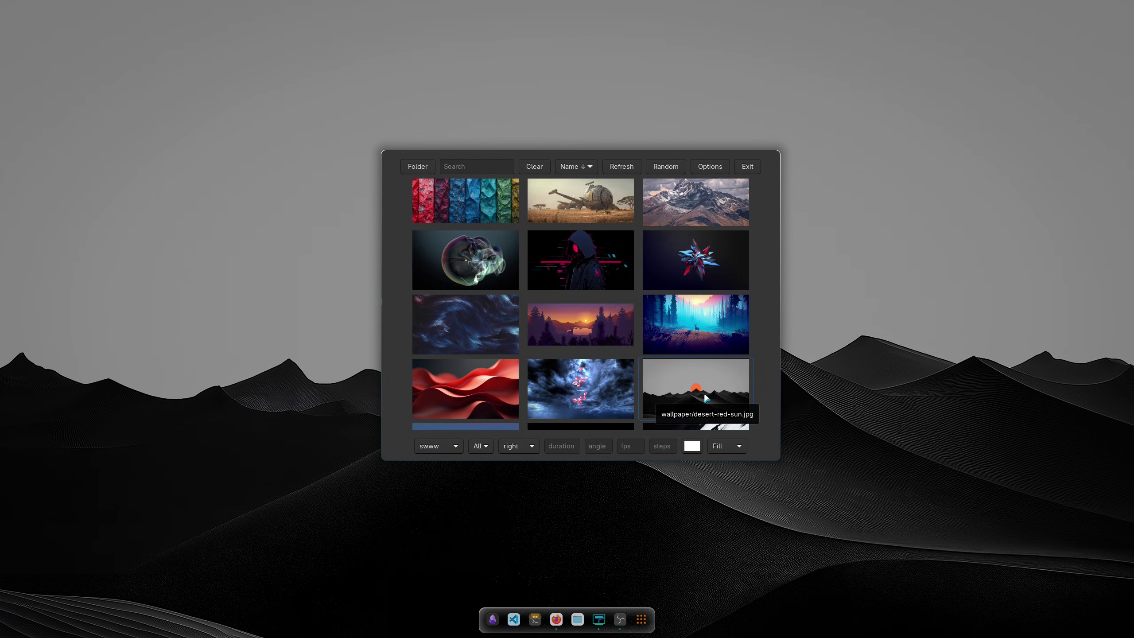
pyautogui.scroll(-5, 562, 368)
pyautogui.click(520, 446)
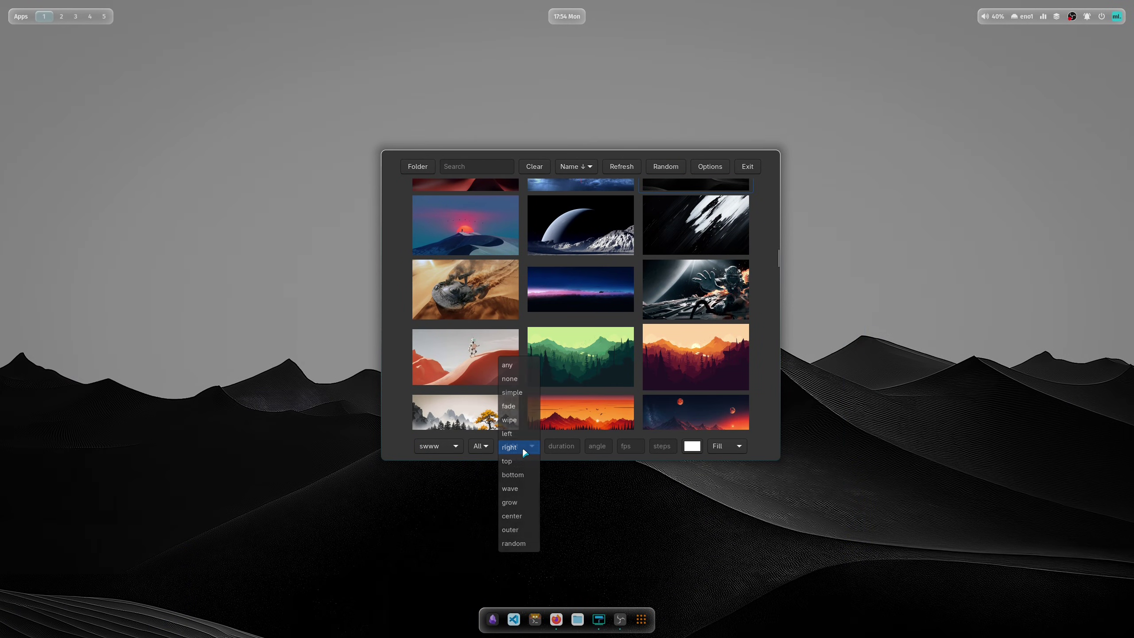
pyautogui.click(520, 497)
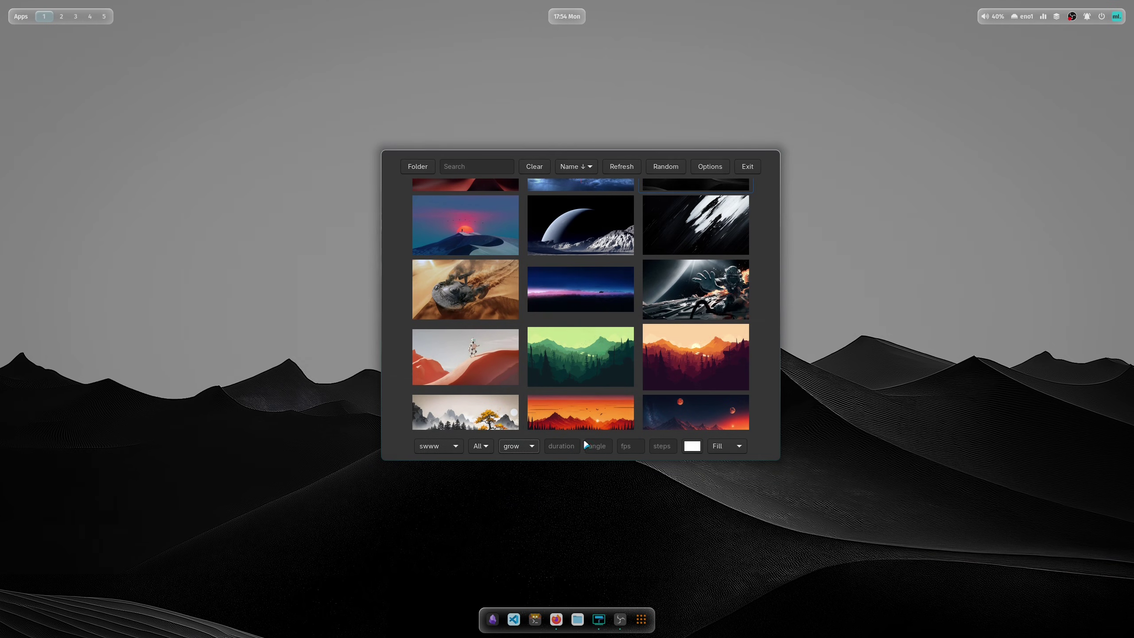
# - Apply the glowing flower wallpaper, then the headphones paint-splash wallpaper
pyautogui.scroll(-3, 604, 372)
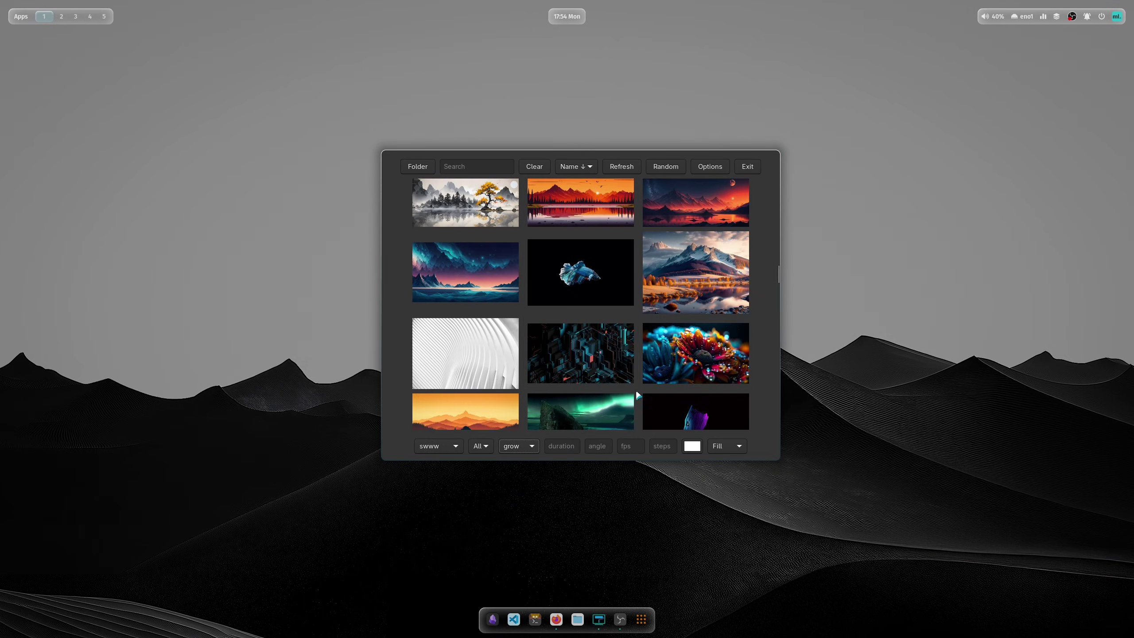
pyautogui.click(716, 362)
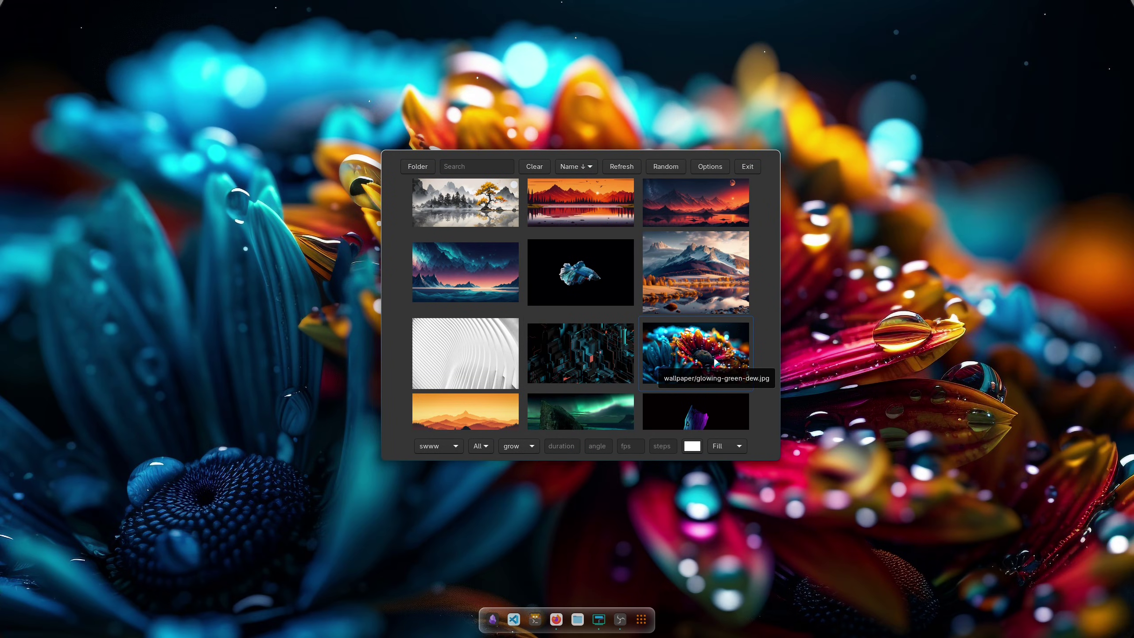
pyautogui.scroll(-3, 716, 362)
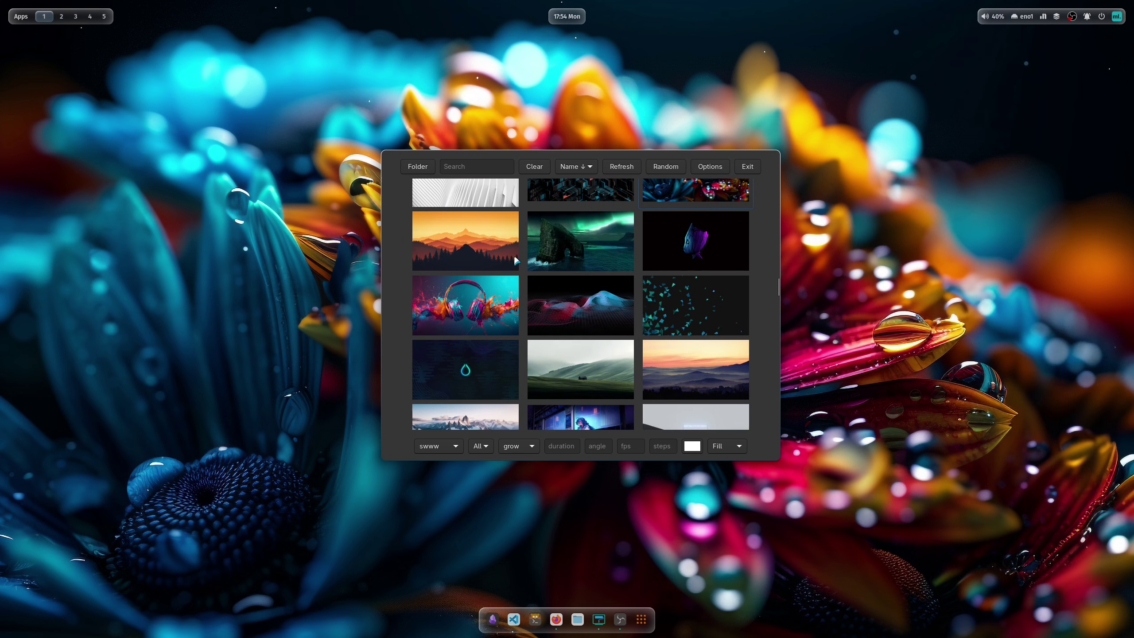
pyautogui.click(488, 298)
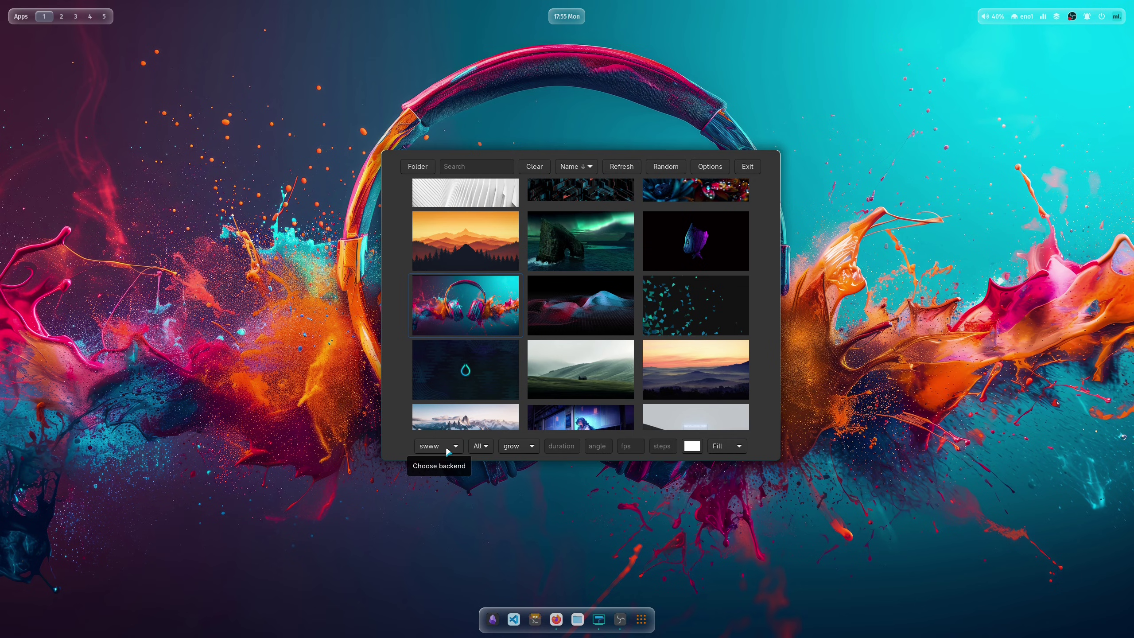
# - Apply the dark concrete room wallpaper and exit Waypaper
pyautogui.scroll(-3, 620, 286)
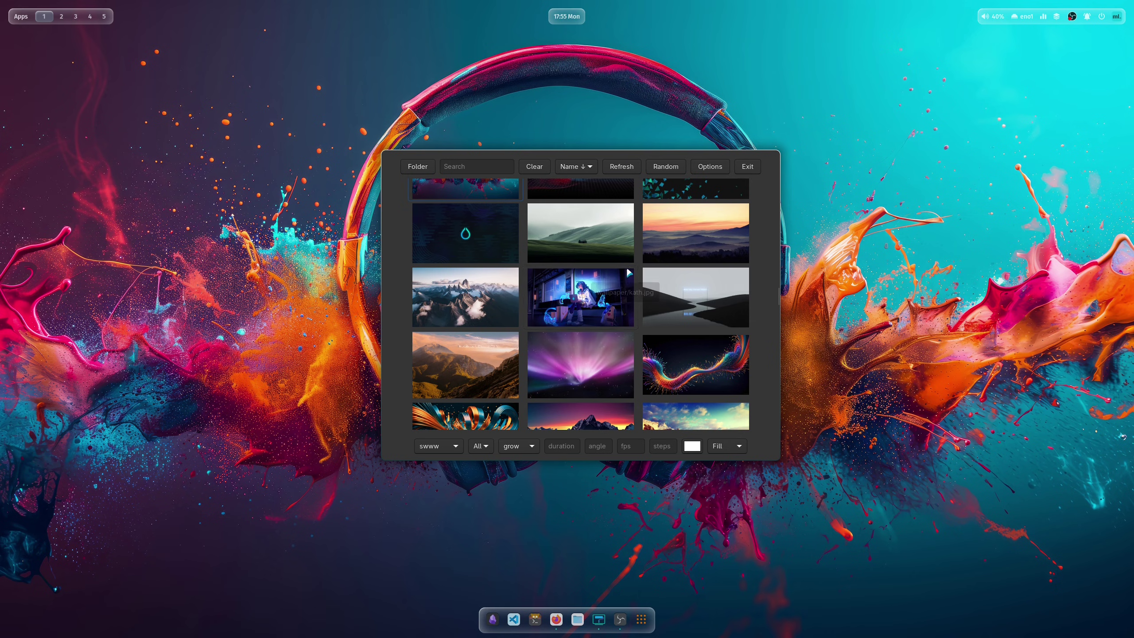
pyautogui.scroll(-1, 565, 334)
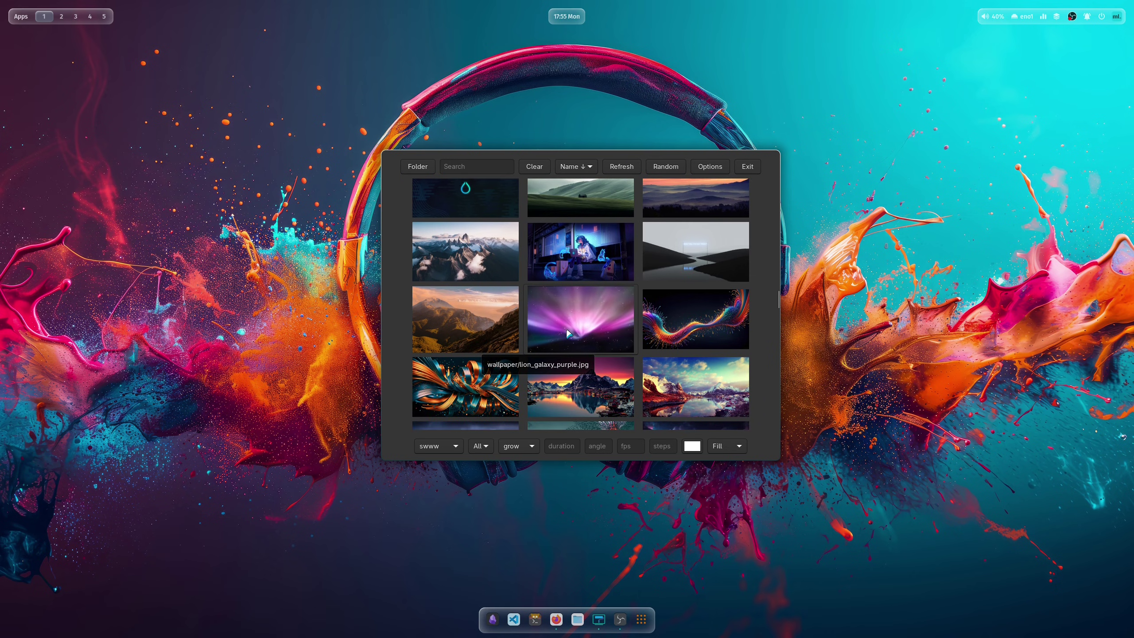
pyautogui.scroll(-2, 565, 334)
pyautogui.click(466, 389)
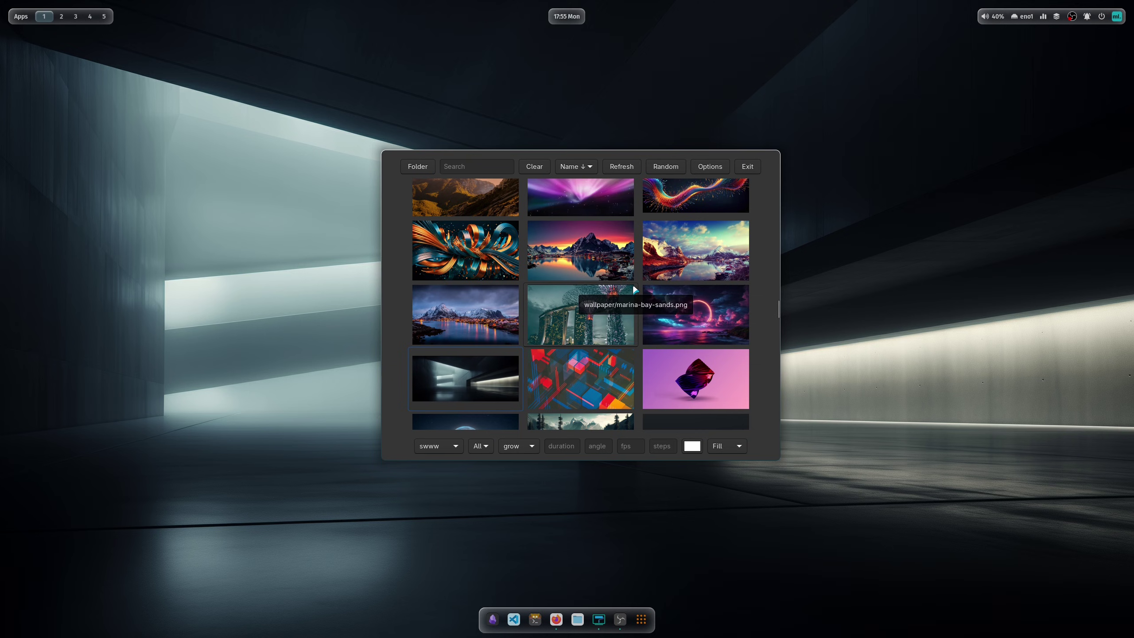
pyautogui.scroll(-5, 630, 296)
pyautogui.click(747, 166)
pyautogui.click(1117, 16)
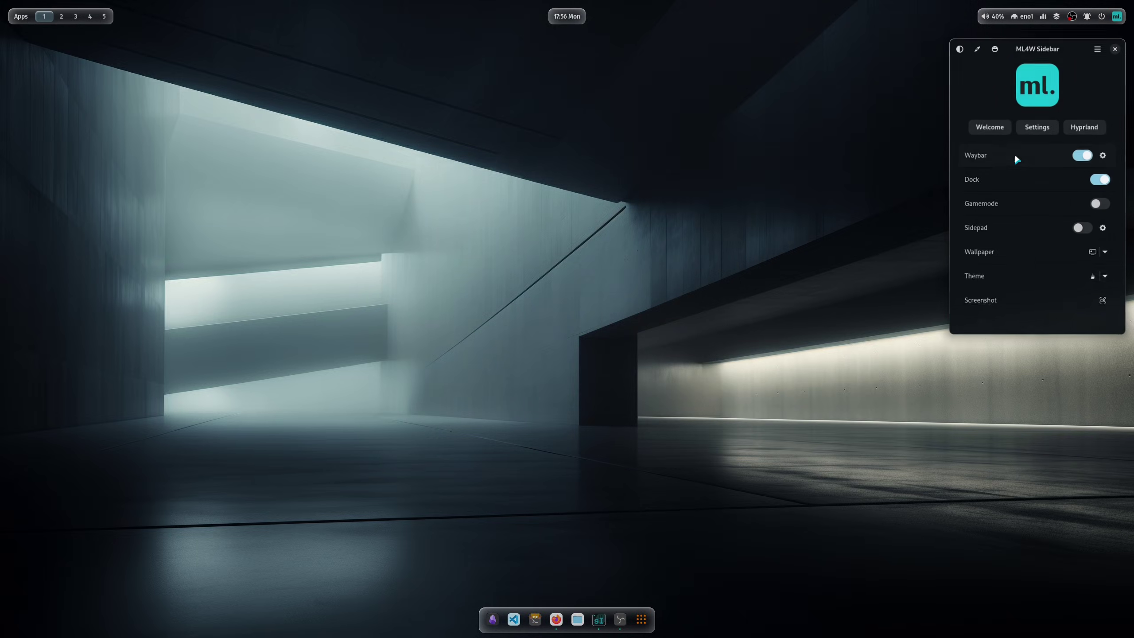
pyautogui.click(1092, 127)
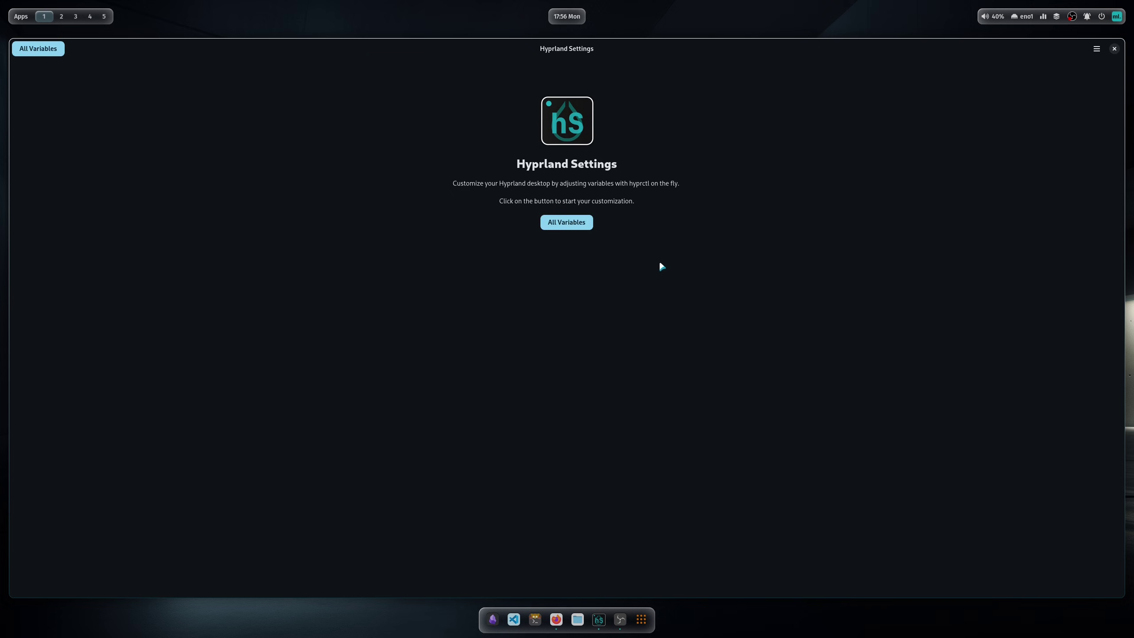
pyautogui.click(576, 227)
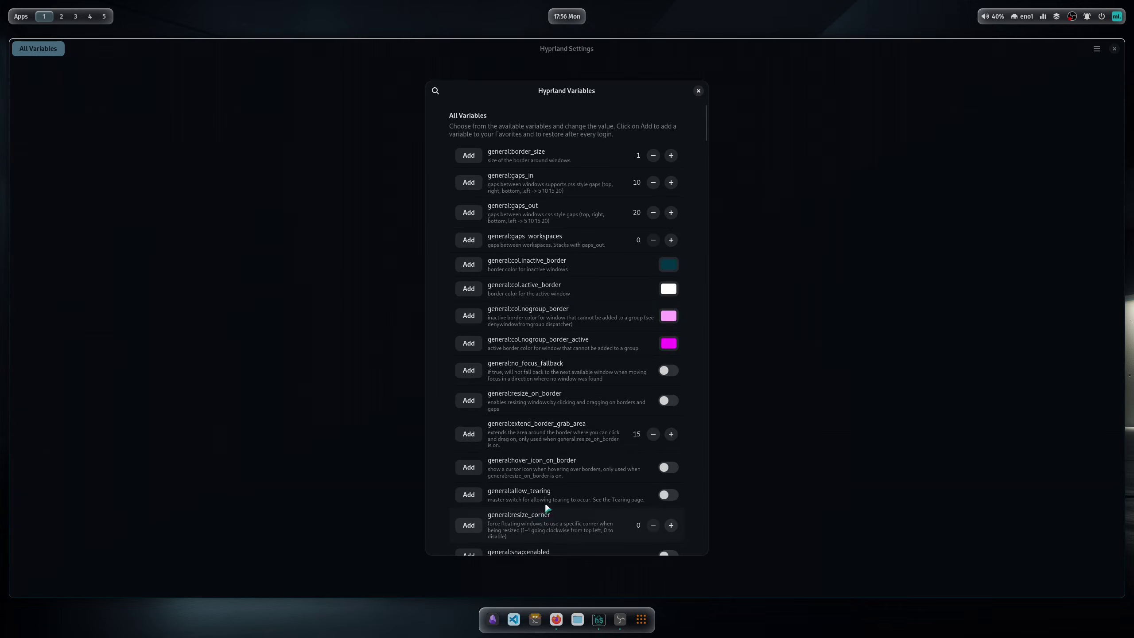
pyautogui.click(698, 90)
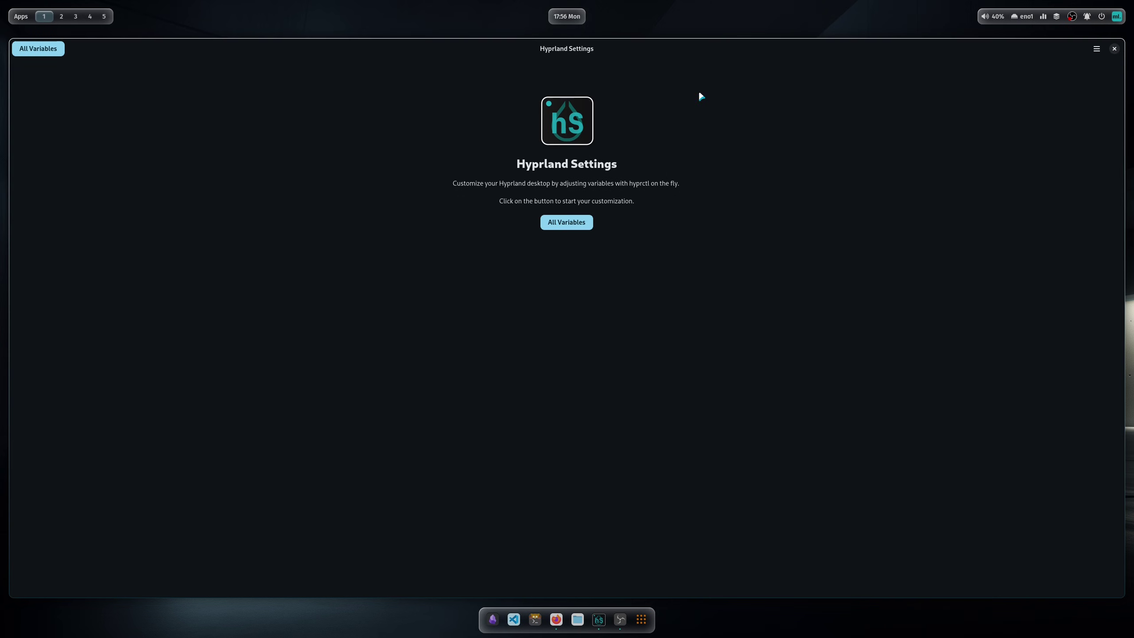
# - Close Hyprland Settings, then open two kitty terminals and a Files window at Home
pyautogui.click(1114, 49)
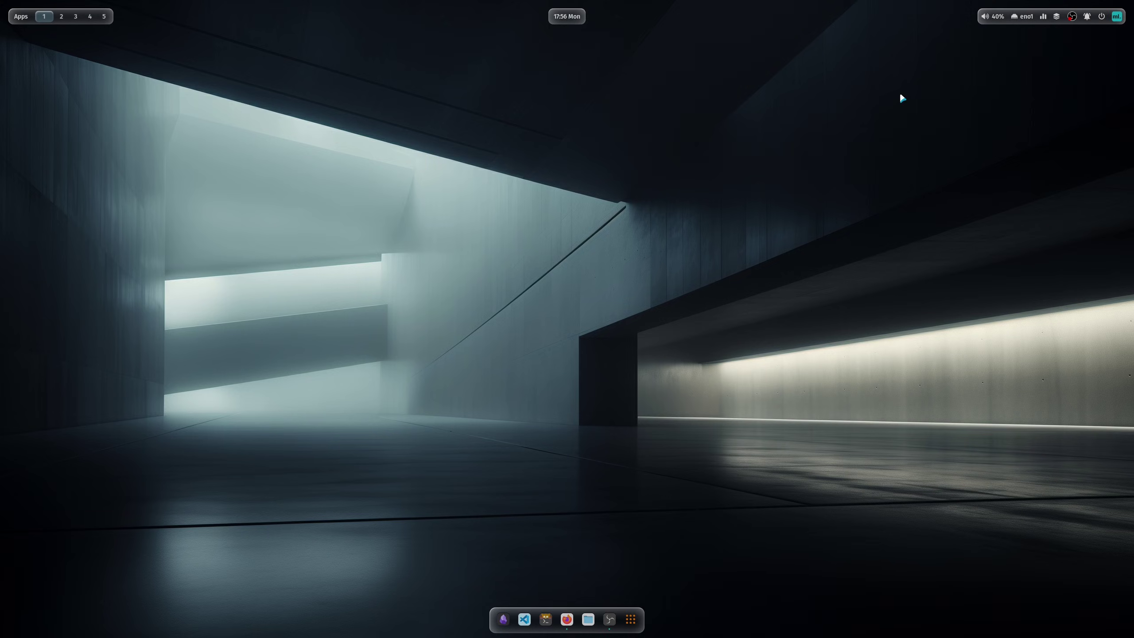
pyautogui.press('super+Return')
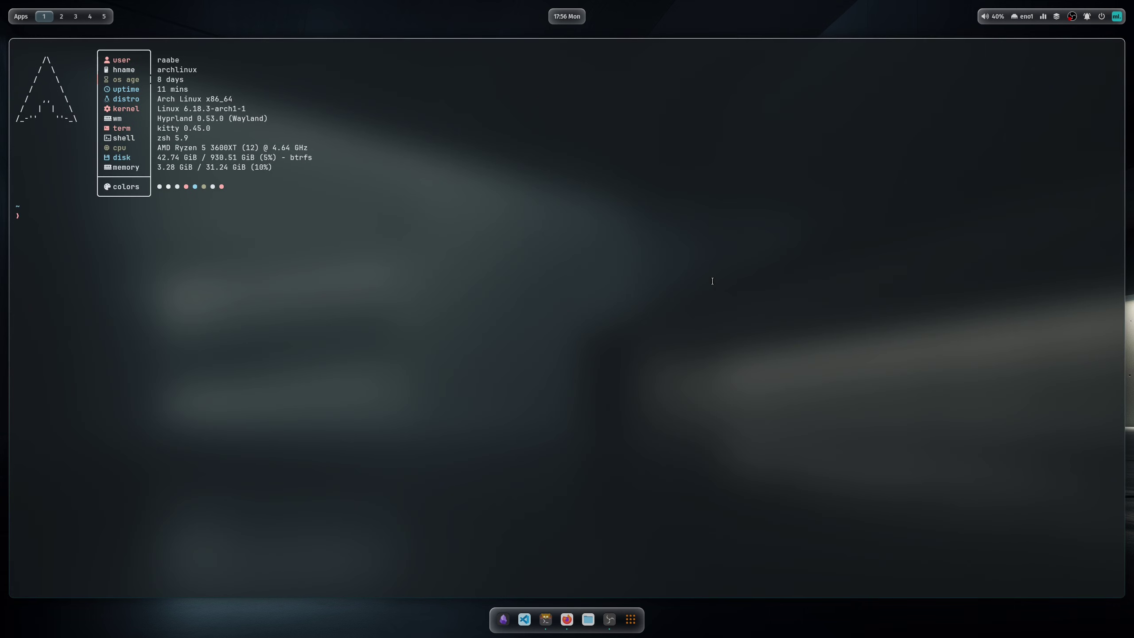
pyautogui.press('super+Return')
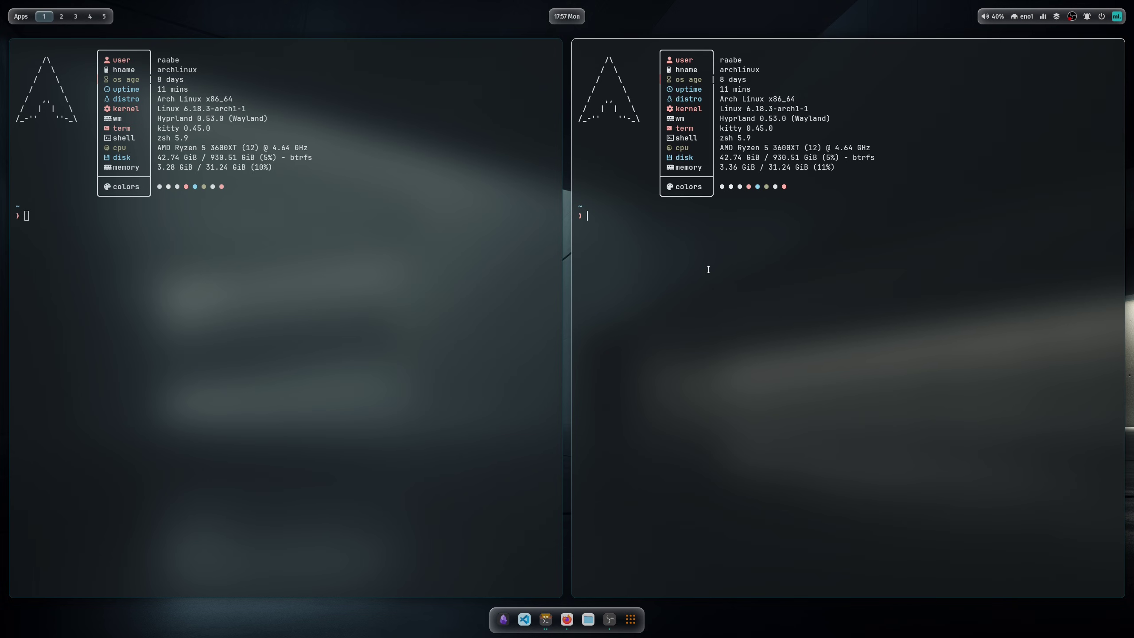
pyautogui.press('super+e')
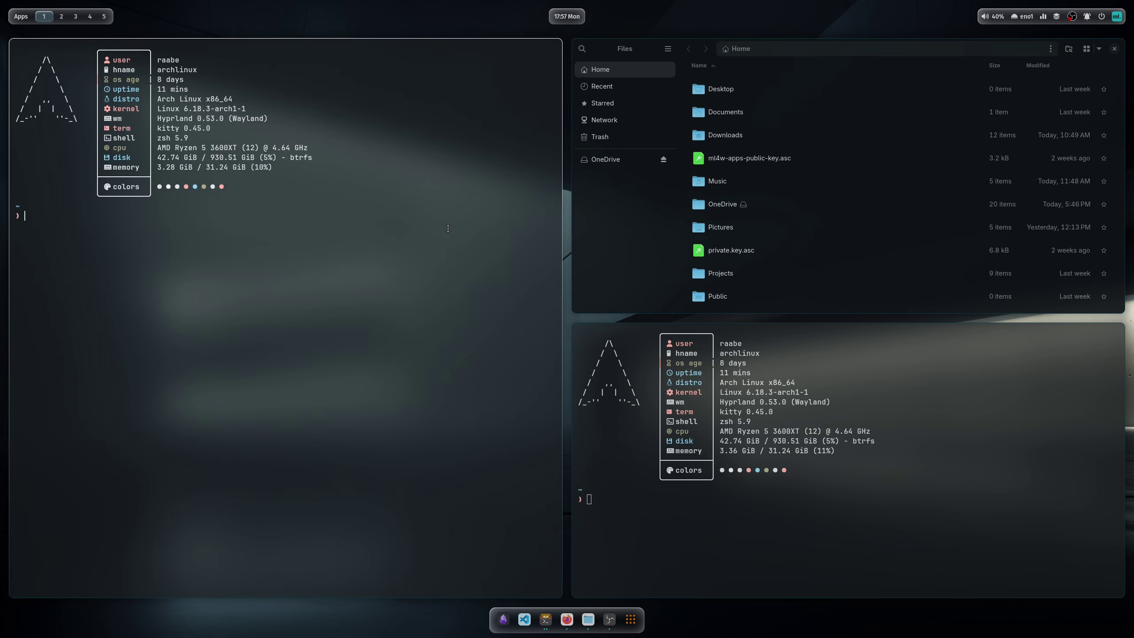
# - Open the rofi application launcher and browse its list of applications
pyautogui.press('super+ctrl+Return')
pyautogui.press('Down')
pyautogui.press('Down')
pyautogui.press('Down')
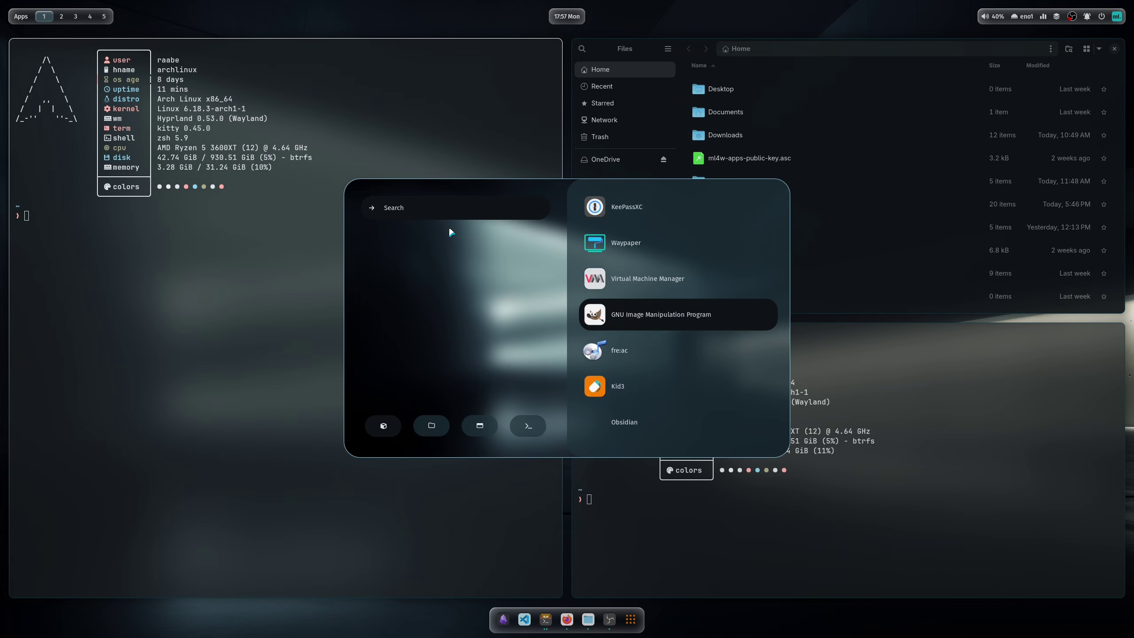
pyautogui.press('Down')
pyautogui.press('Down')
pyautogui.press('Up')
pyautogui.press('Up')
pyautogui.press('Up')
pyautogui.press('Up')
pyautogui.press('Up')
pyautogui.press('Up')
pyautogui.press('Up')
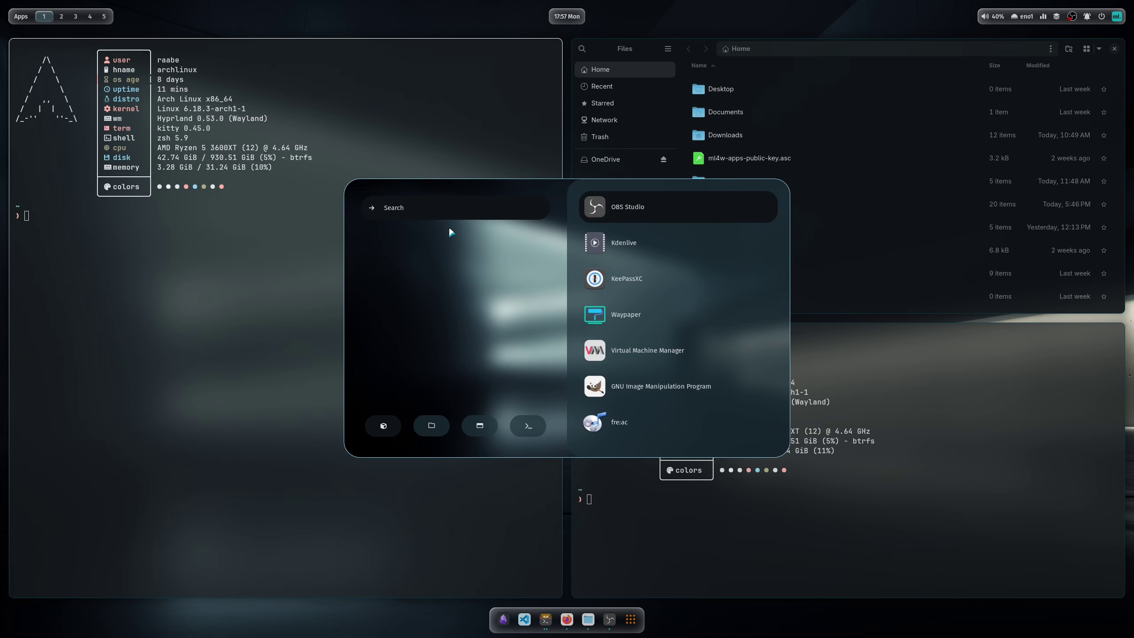
pyautogui.press('Down')
# - Dismiss rofi and run the 'apps' launcher command in the terminal
pyautogui.press('Escape')
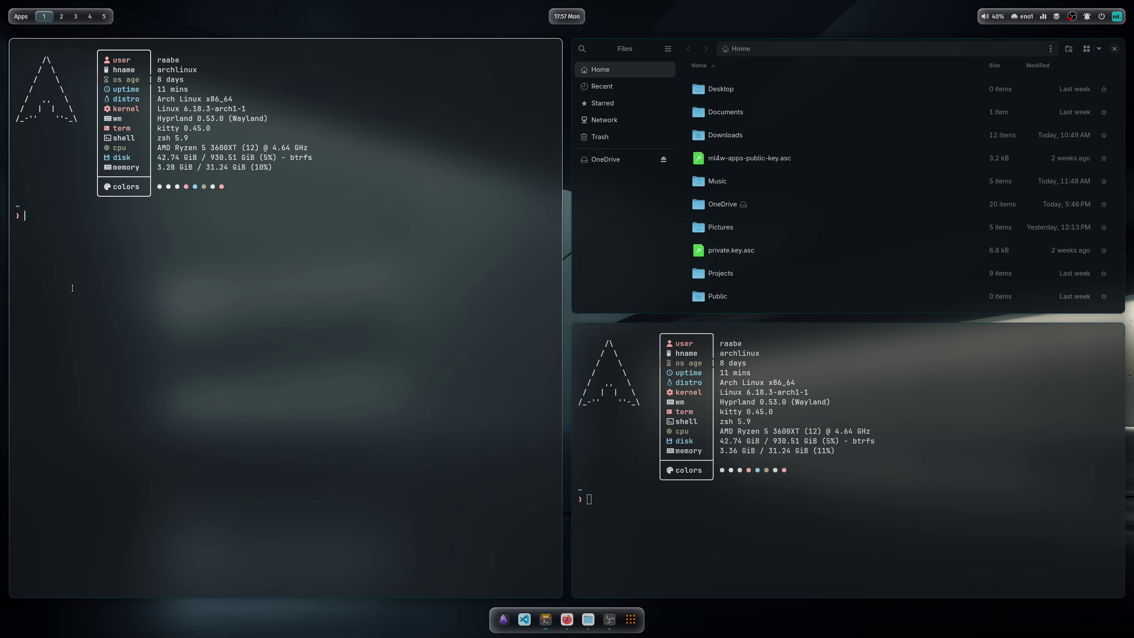
pyautogui.write('apps')
pyautogui.press('Return')
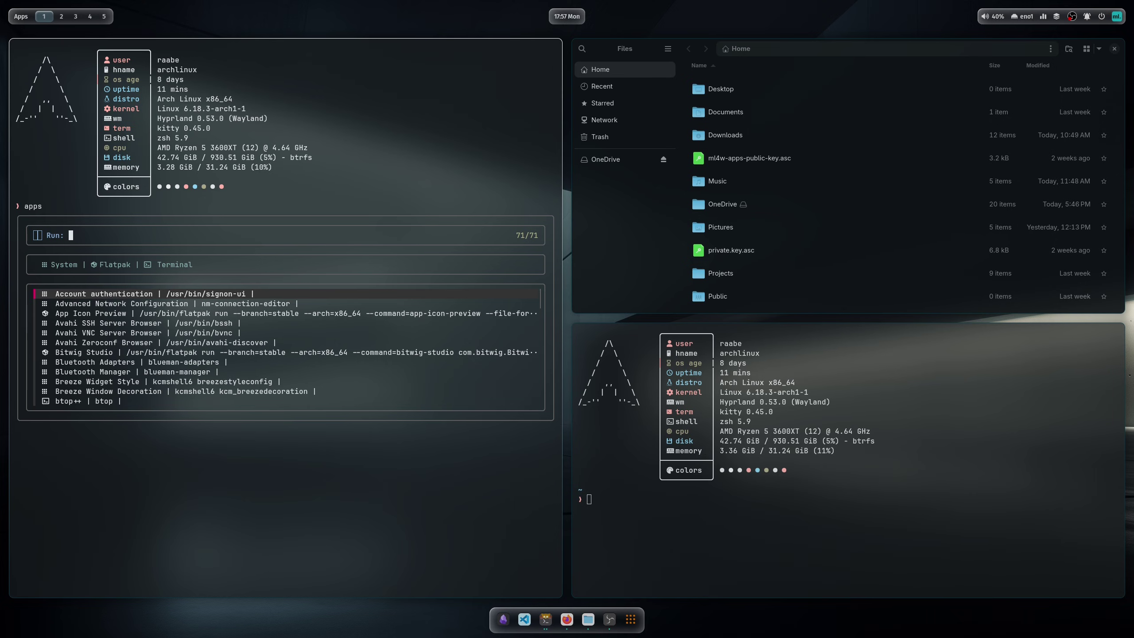
# - Launch Firefox by filtering for 'fire', then close Firefox, the terminals and Files
pyautogui.write('fire')
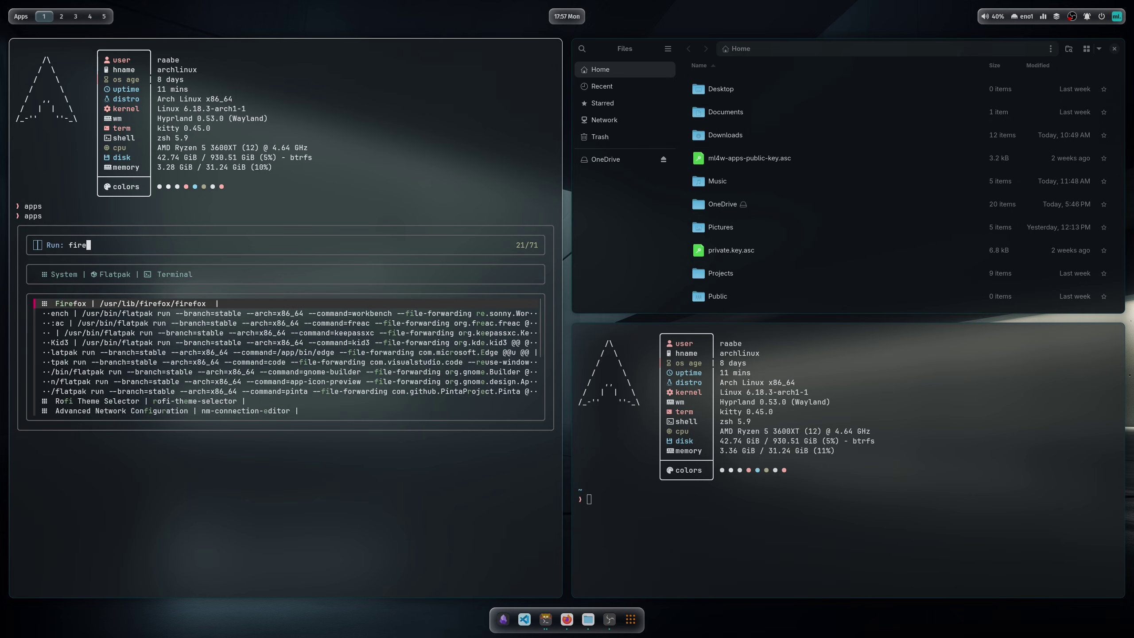
pyautogui.press('Return')
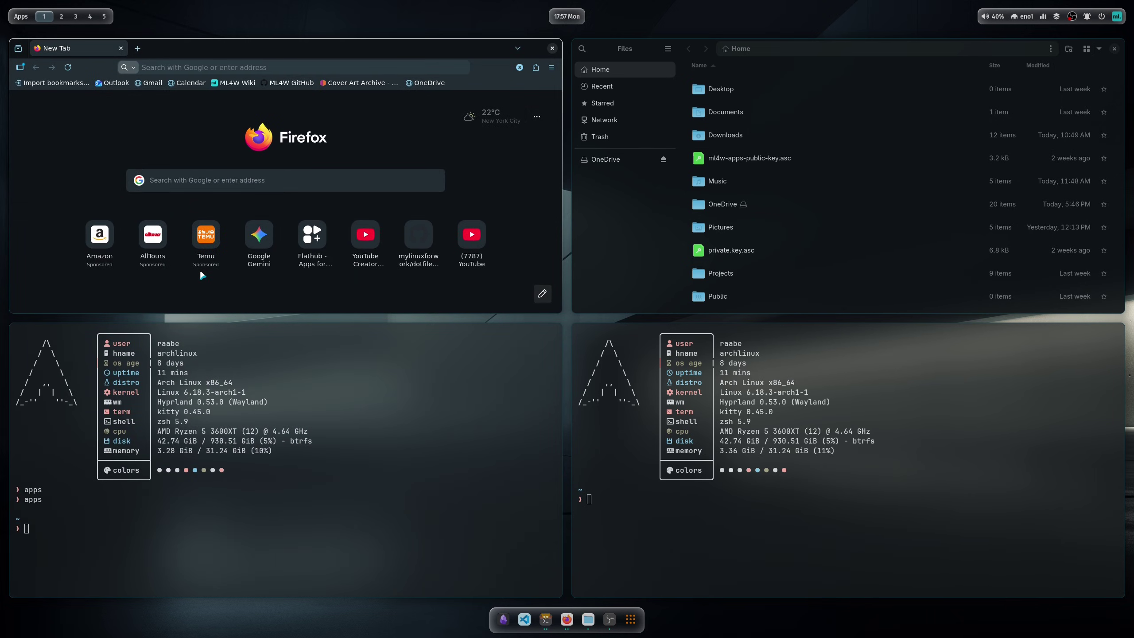
pyautogui.press('super+q')
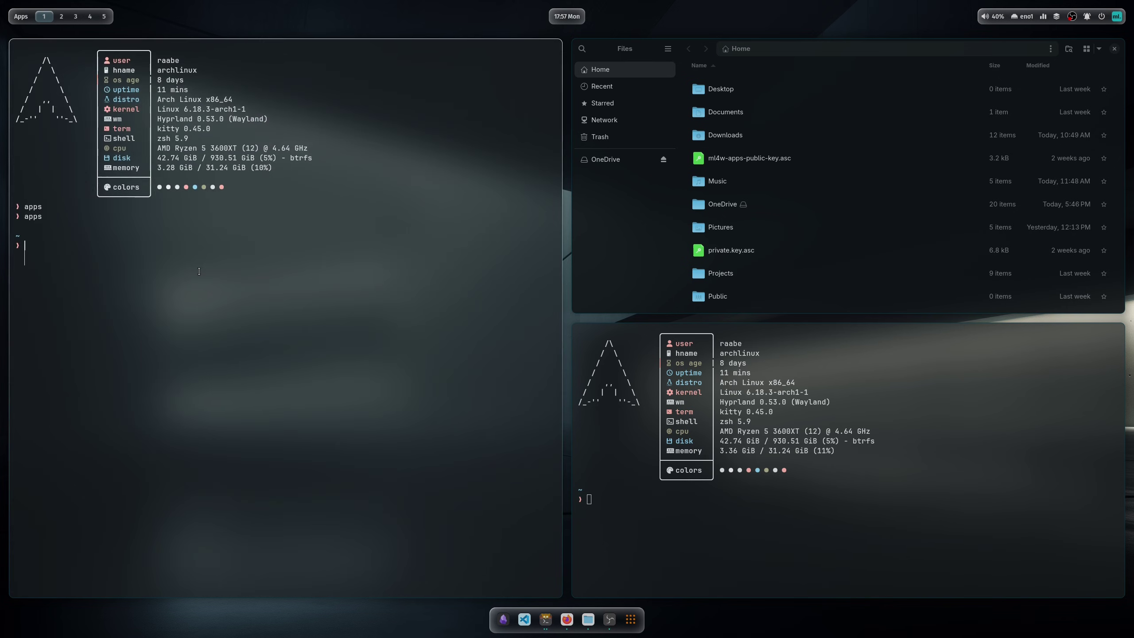
pyautogui.press('super+q')
pyautogui.press('super+q')
pyautogui.press('super+q')
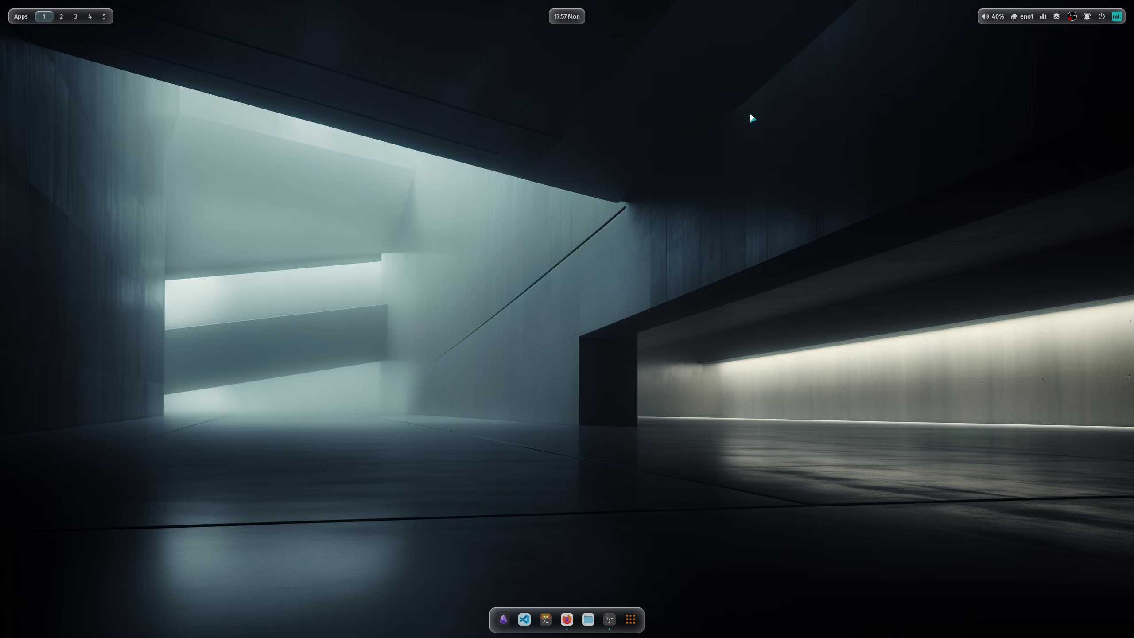
# - From the ML4W Sidebar's Waybar options, filter themes with 'tra' and apply ML4W Transparent Centered
pyautogui.click(1117, 16)
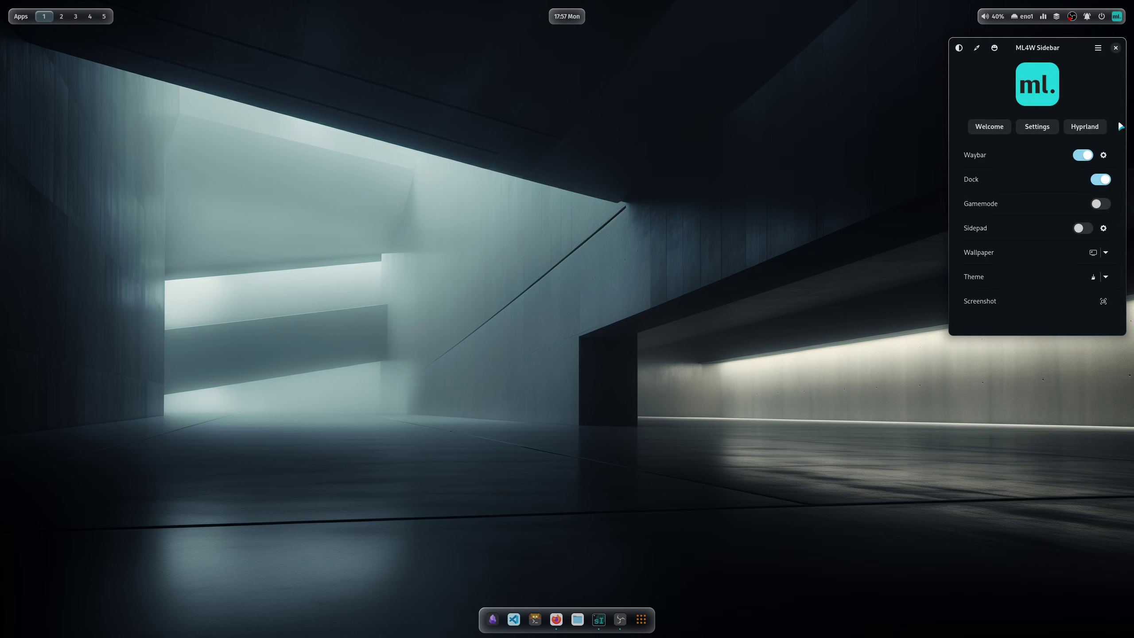
pyautogui.click(1106, 156)
pyautogui.click(1089, 177)
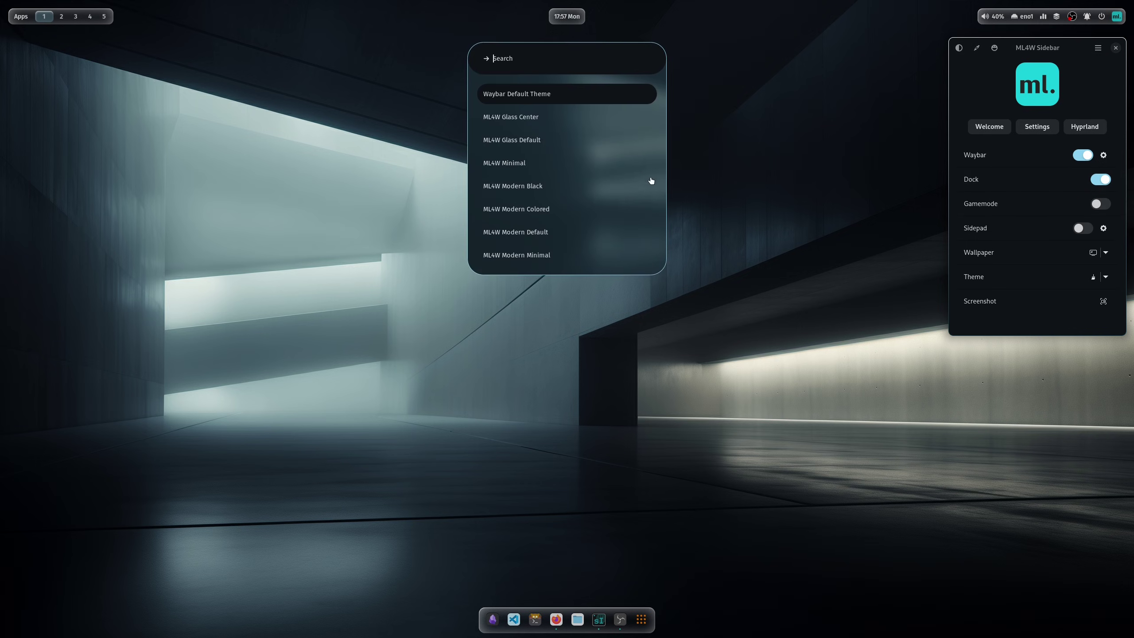
pyautogui.write('tra')
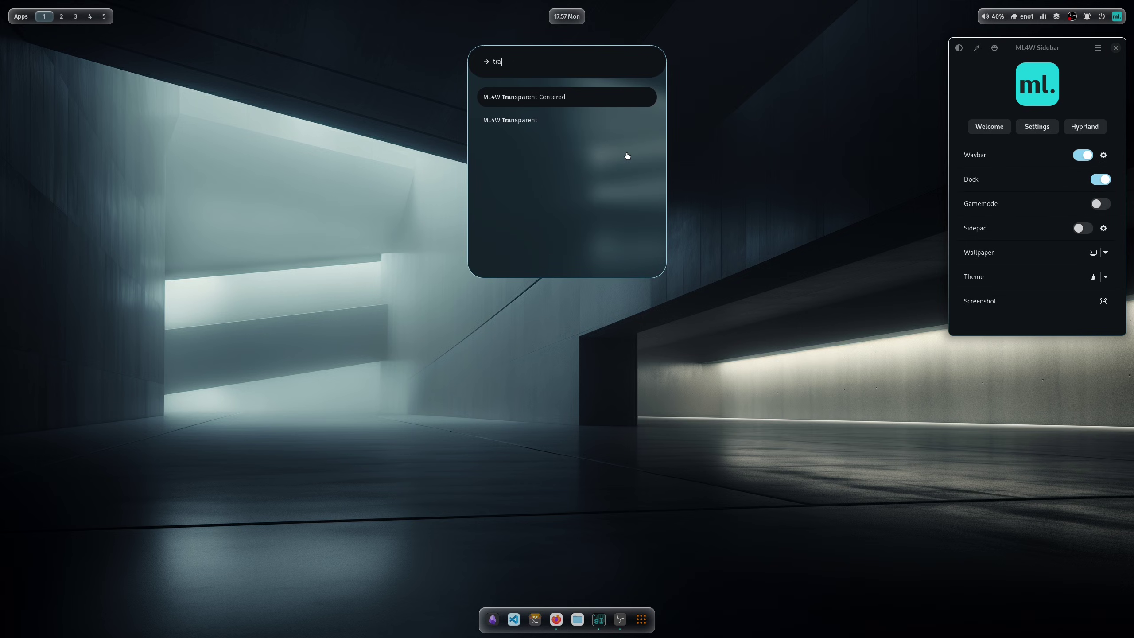
pyautogui.press('Return')
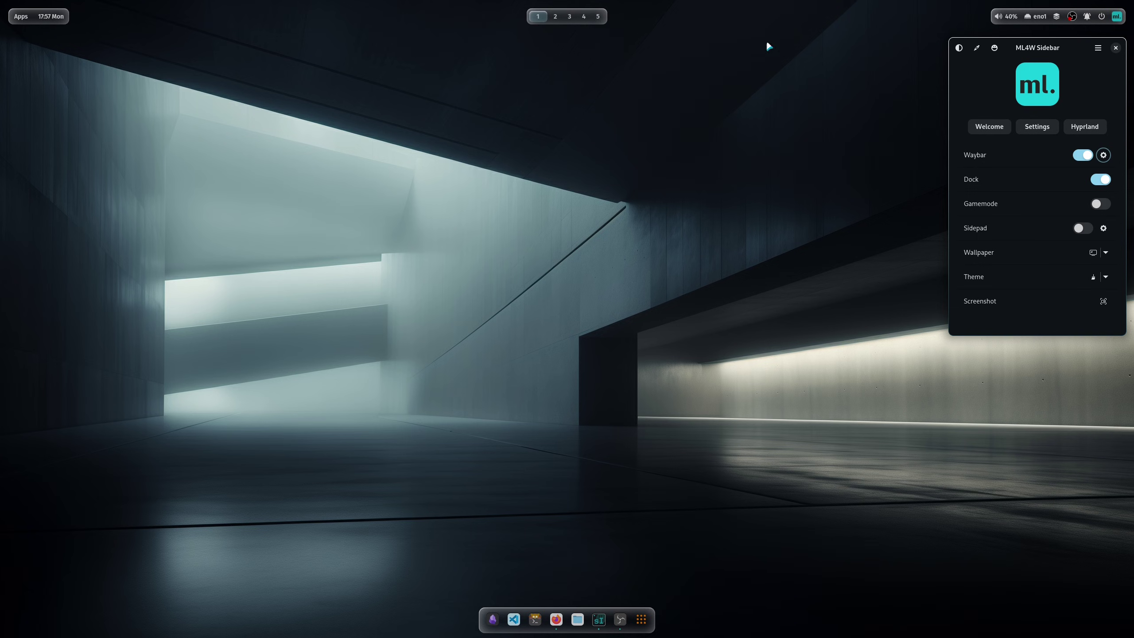